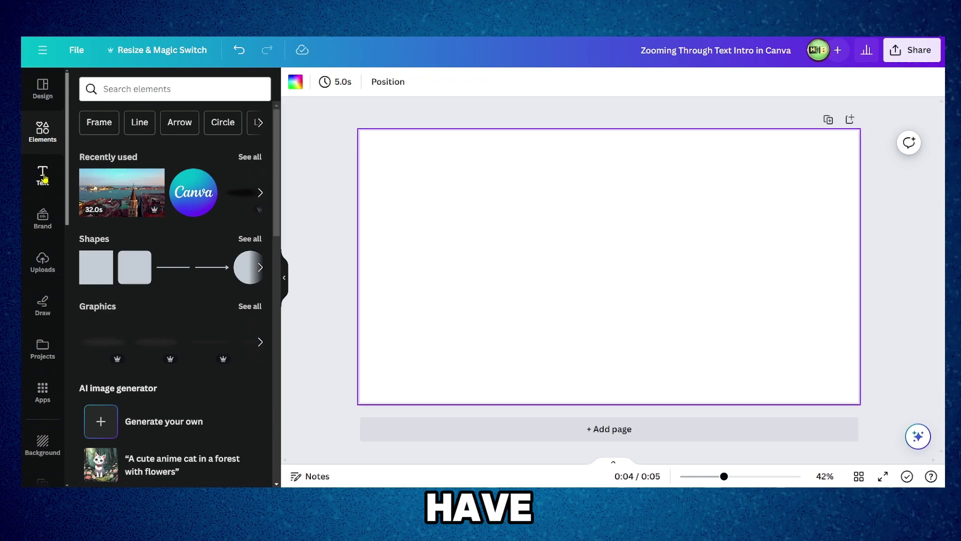
{"action": "left_click", "coordinate": [44, 178]}
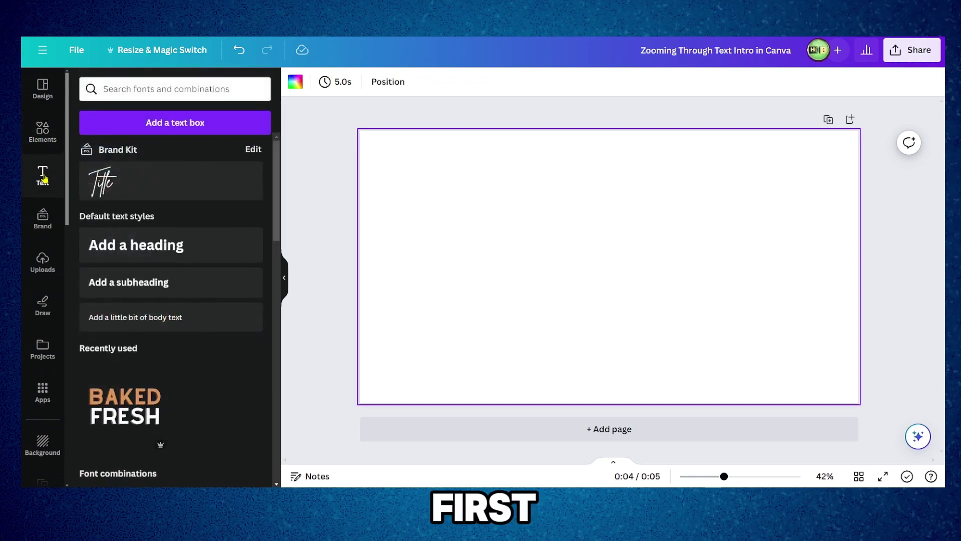
{"action": "left_click", "coordinate": [104, 246]}
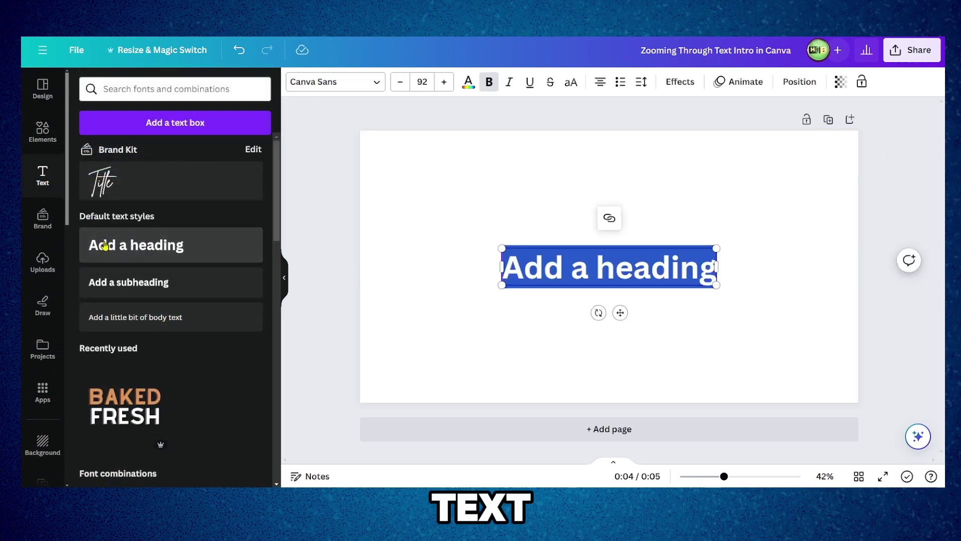
{"action": "left_click", "coordinate": [235, 52]}
{"action": "key", "text": "t"}
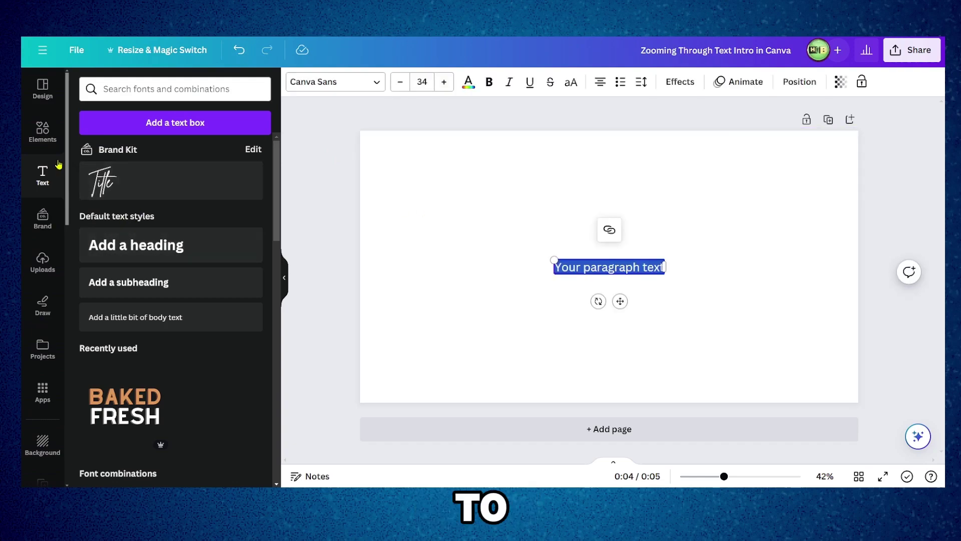
{"action": "left_click", "coordinate": [52, 138]}
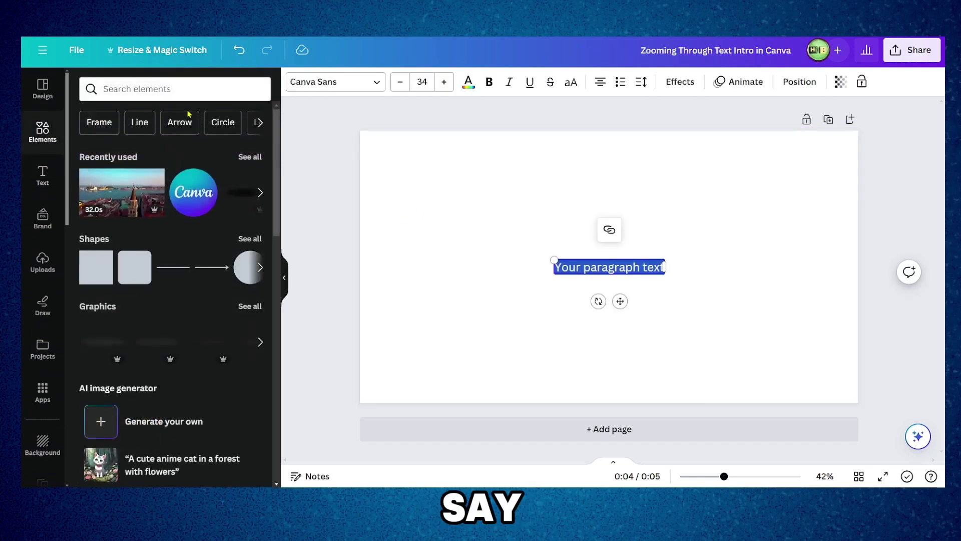
{"action": "left_click", "coordinate": [240, 52]}
- Add an enlarged text box reading WELCOME and set it in the Bernoru font
{"action": "key", "text": "t"}
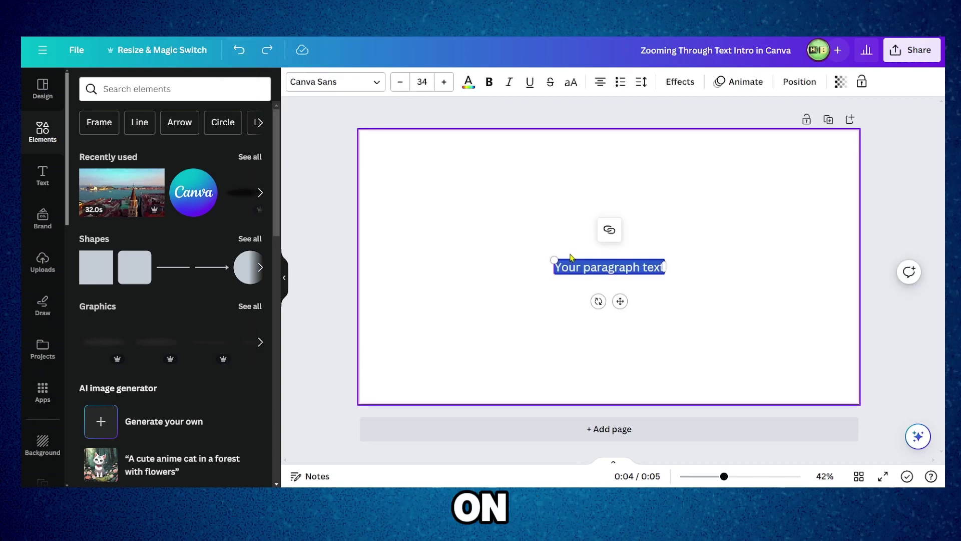
{"action": "left_click_drag", "start_coordinate": [559, 266], "coordinate": [403, 204]}
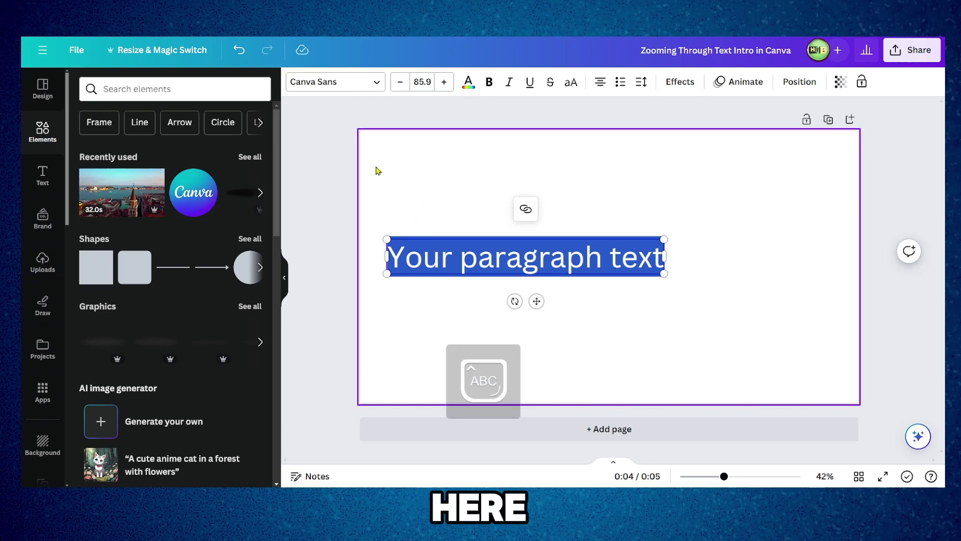
{"action": "type", "text": "WELCOME"}
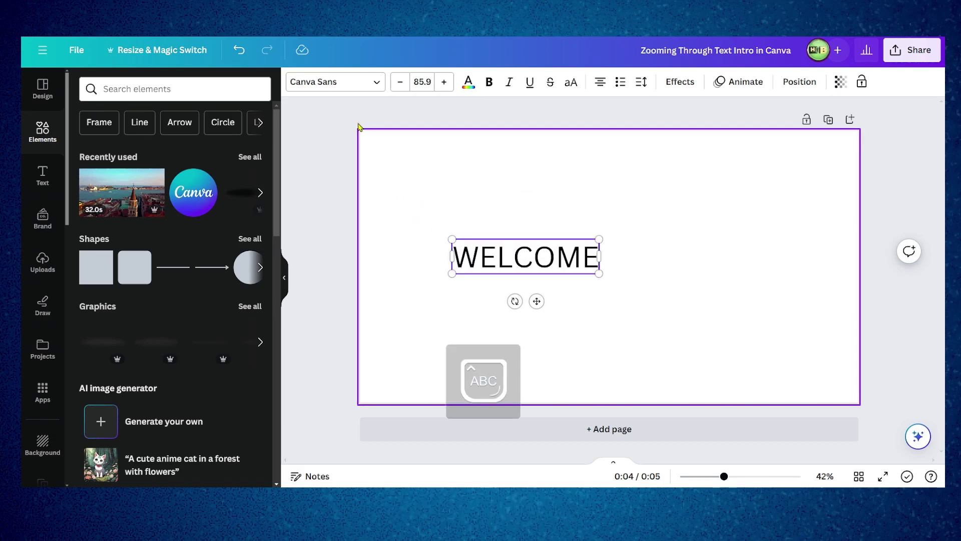
{"action": "left_click", "coordinate": [344, 86]}
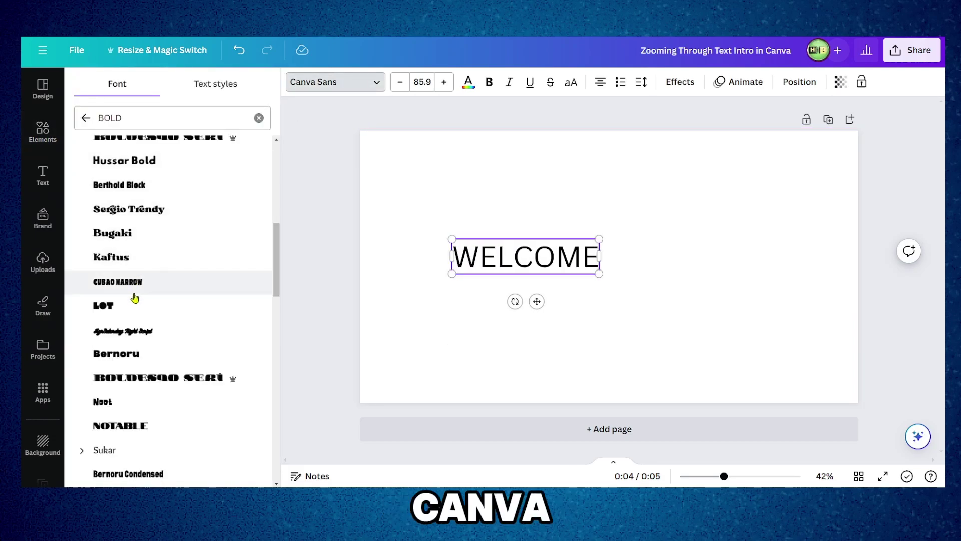
{"action": "scroll", "coordinate": [134, 305], "scroll_direction": "down", "scroll_amount": 2}
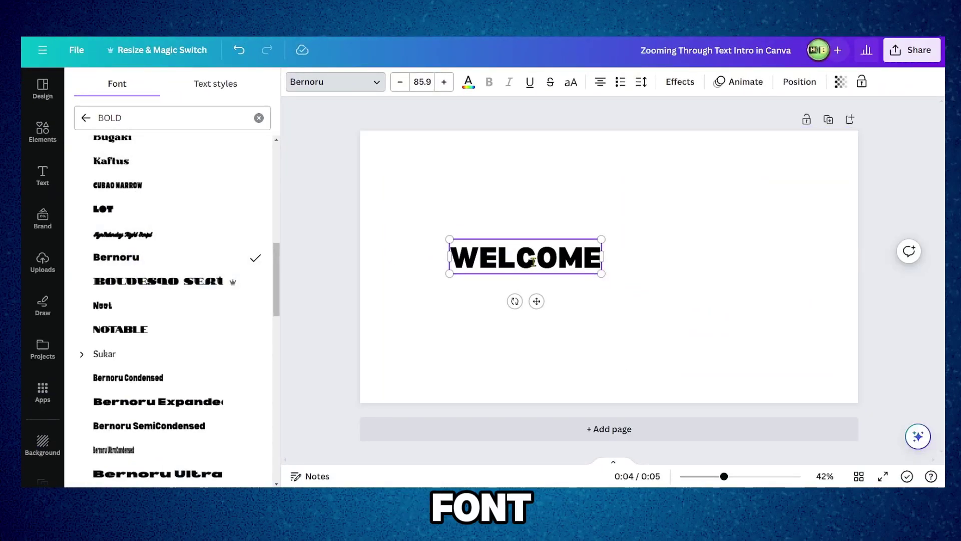
- Enlarge the WELCOME text to about size 202 and centre it on the page
{"action": "left_click_drag", "start_coordinate": [601, 273], "coordinate": [873, 336]}
{"action": "left_click_drag", "start_coordinate": [450, 240], "coordinate": [532, 262]}
{"action": "left_click", "coordinate": [504, 219]}
{"action": "left_click_drag", "start_coordinate": [608, 296], "coordinate": [523, 274]}
{"action": "left_click", "coordinate": [485, 205]}
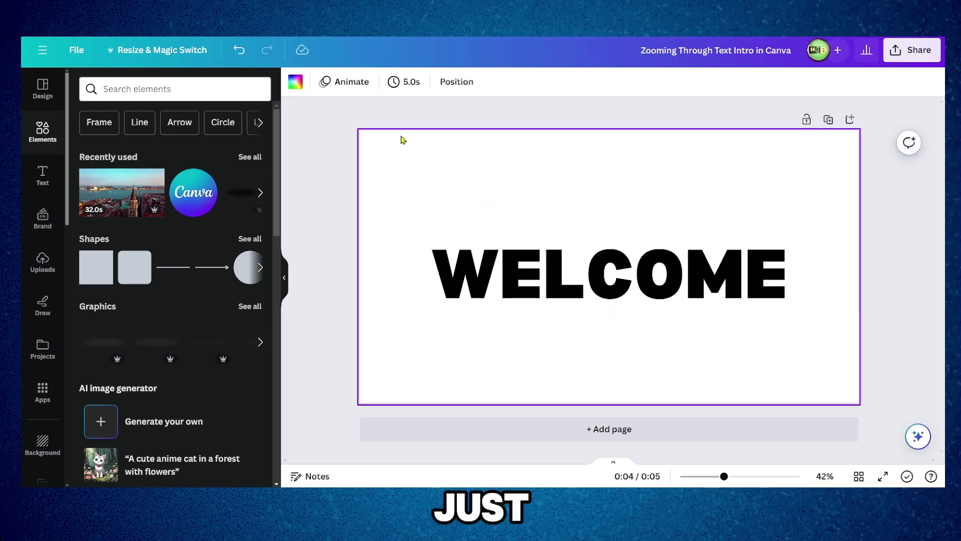
- Set the page background to black and recolour the WELCOME text white
{"action": "left_click", "coordinate": [295, 82]}
{"action": "left_click", "coordinate": [120, 155]}
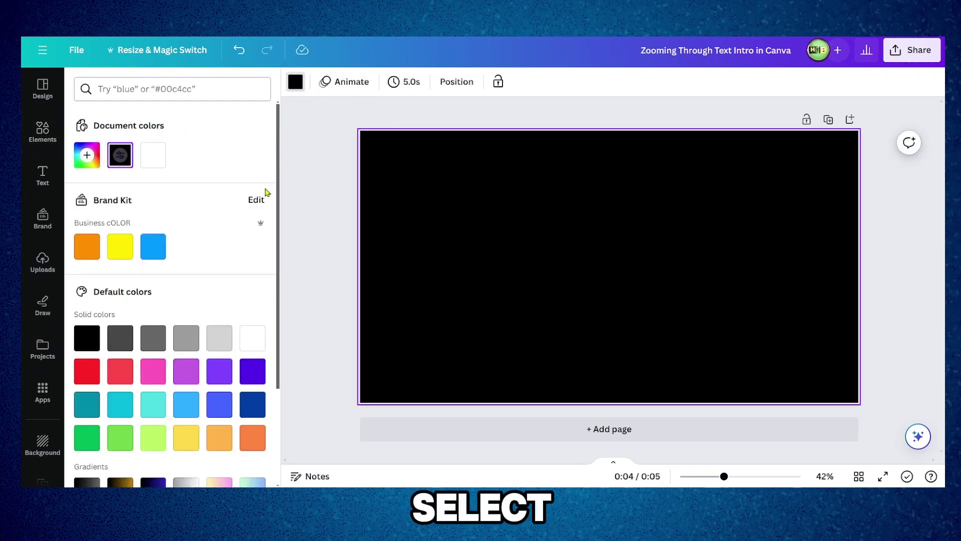
{"action": "left_click", "coordinate": [489, 256]}
{"action": "double_click", "coordinate": [488, 257]}
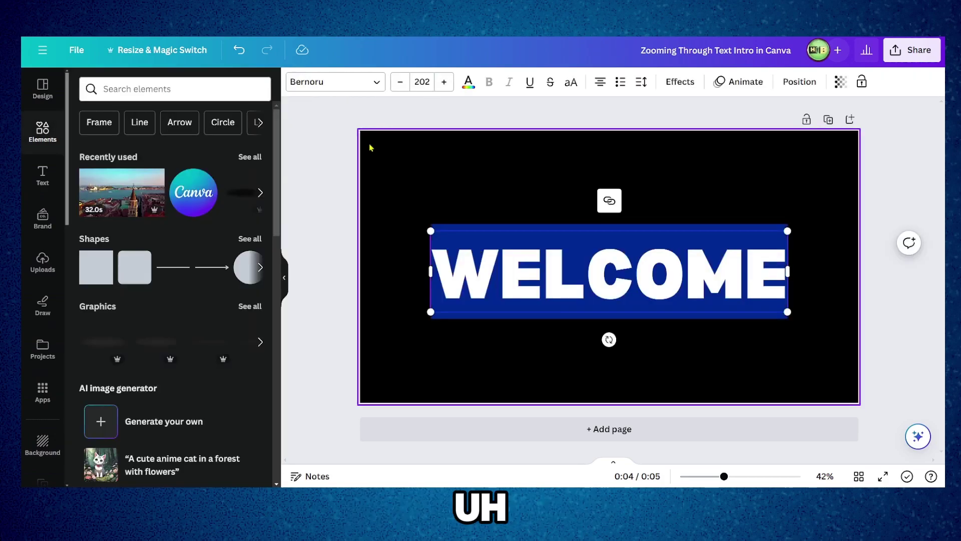
{"action": "left_click", "coordinate": [324, 90]}
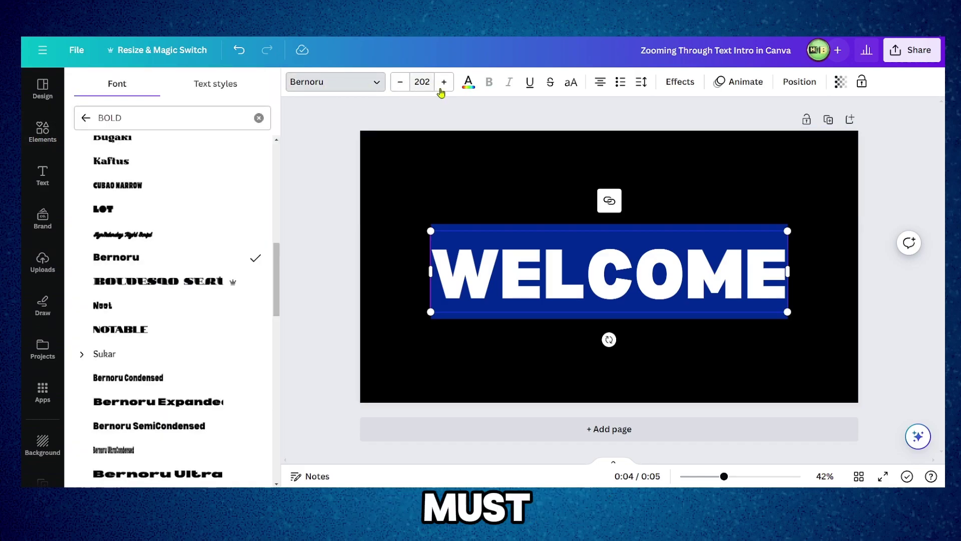
{"action": "left_click", "coordinate": [467, 84]}
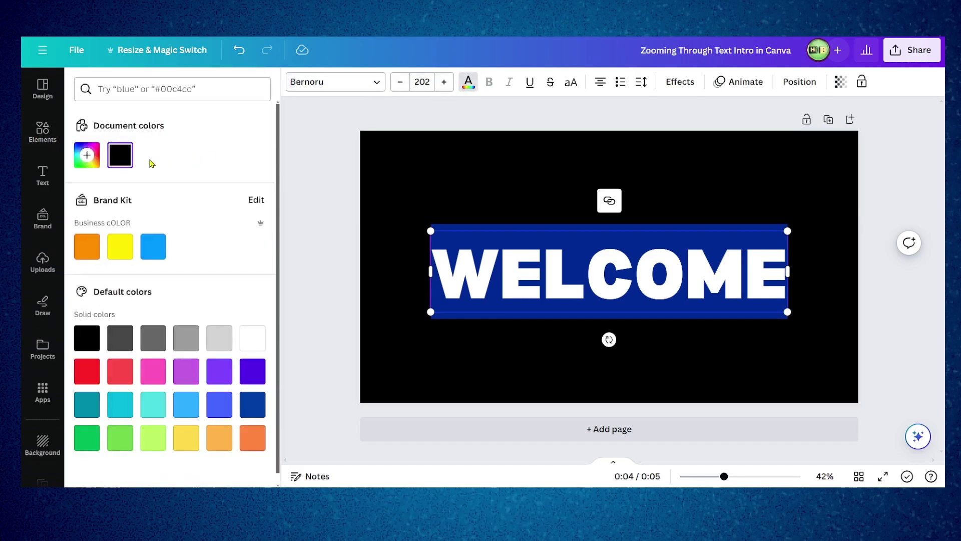
{"action": "left_click", "coordinate": [253, 342]}
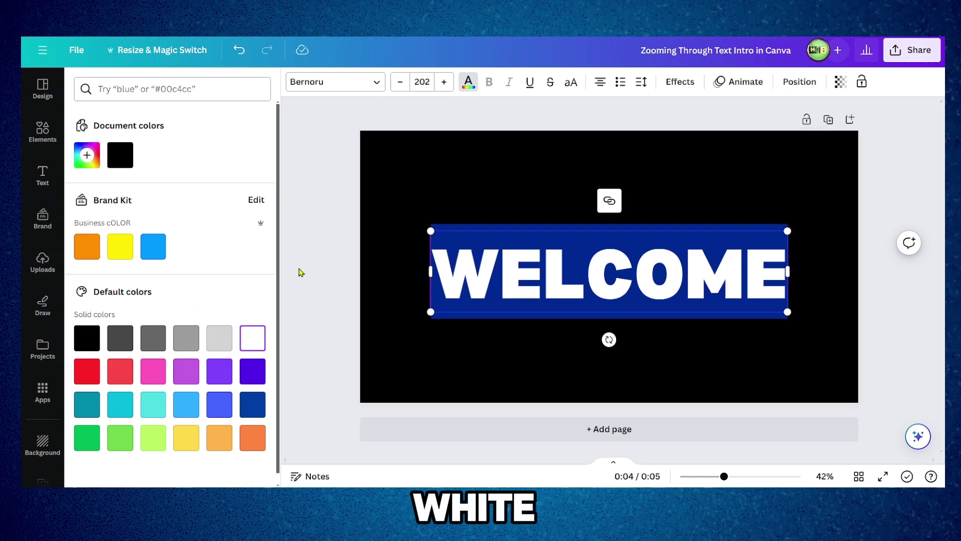
{"action": "left_click", "coordinate": [460, 167]}
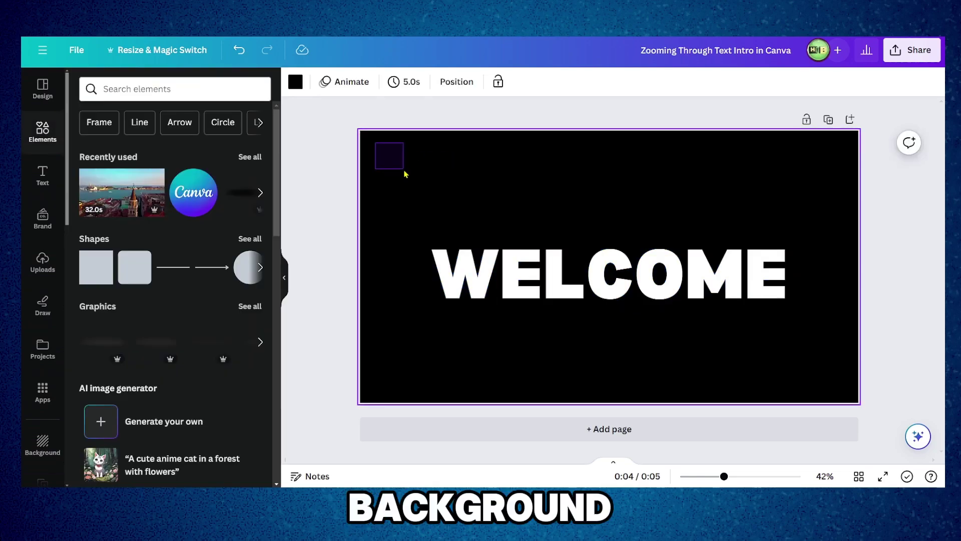
{"action": "right_click", "coordinate": [397, 159]}
{"action": "left_click", "coordinate": [371, 183]}
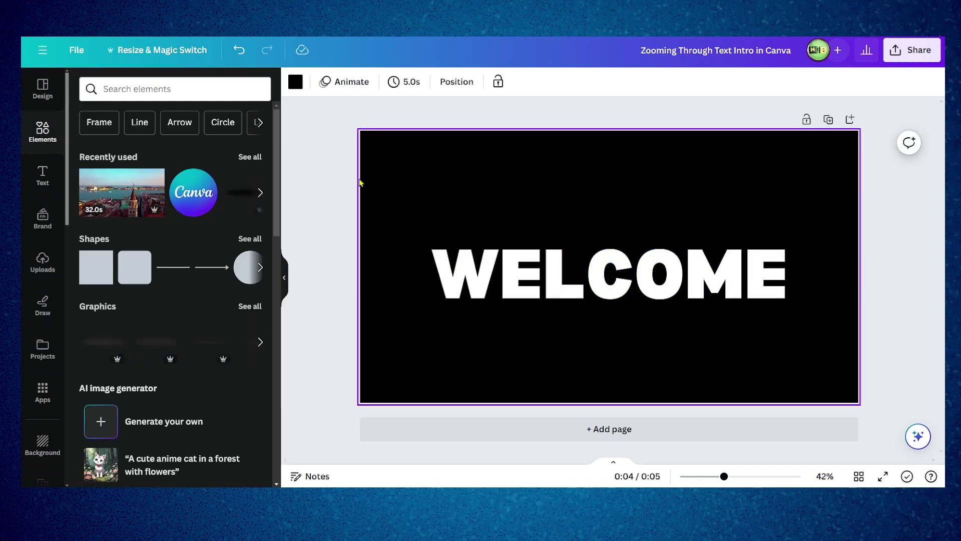
- Add a square shape and stretch it into a rectangle covering most of the page
{"action": "left_click", "coordinate": [100, 274]}
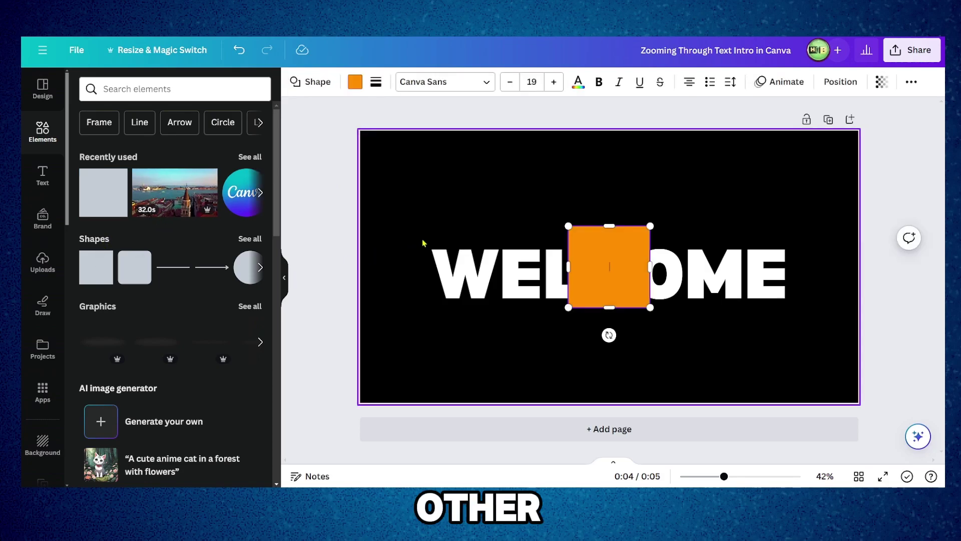
{"action": "left_click_drag", "start_coordinate": [578, 250], "coordinate": [387, 177]}
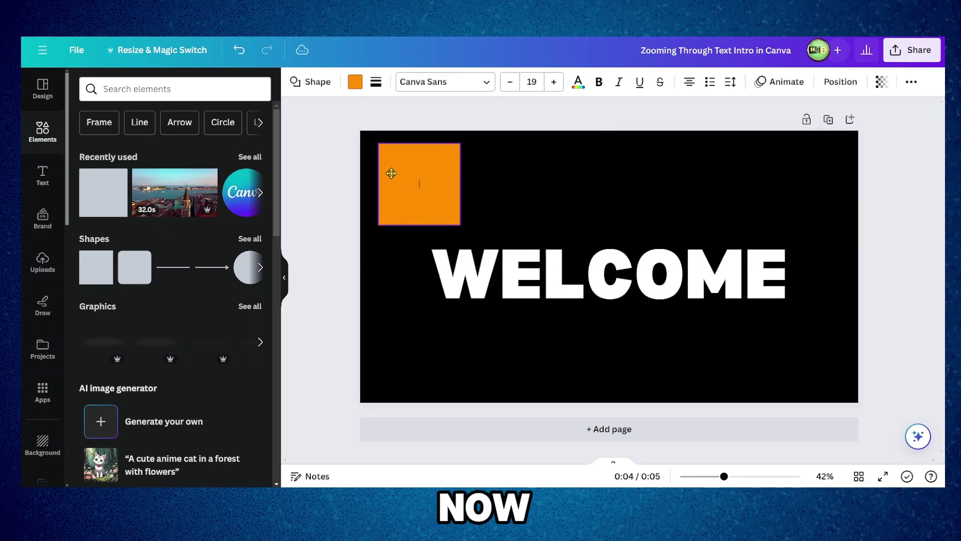
{"action": "left_click_drag", "start_coordinate": [456, 230], "coordinate": [822, 376]}
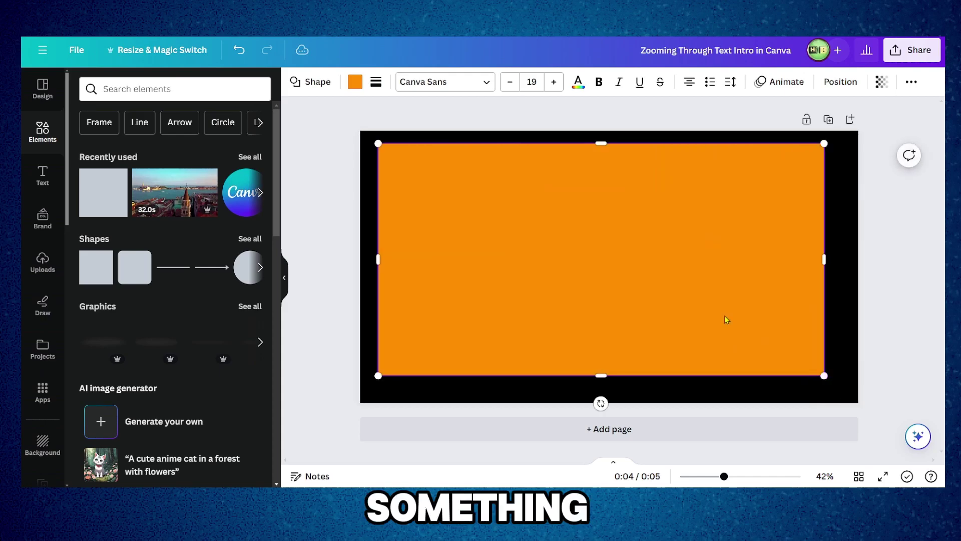
- Set the page background to white and fill the large rectangle with black
{"action": "left_click", "coordinate": [369, 138]}
{"action": "left_click", "coordinate": [295, 82]}
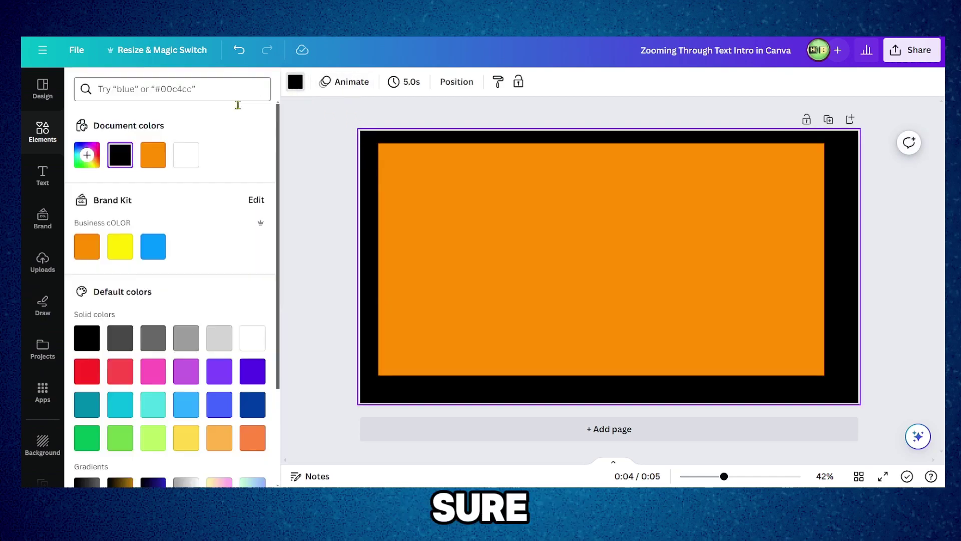
{"action": "left_click", "coordinate": [186, 154]}
{"action": "left_click", "coordinate": [434, 187]}
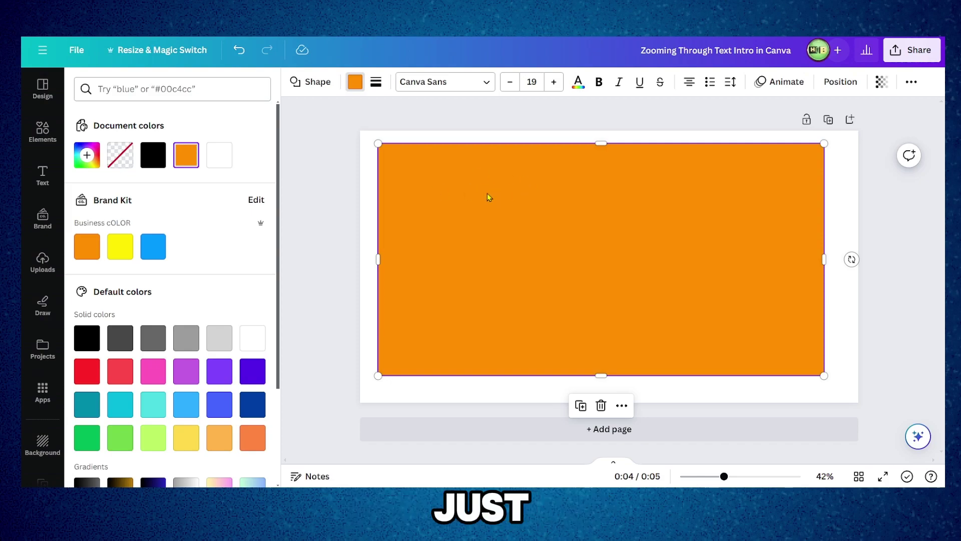
{"action": "left_click", "coordinate": [153, 155]}
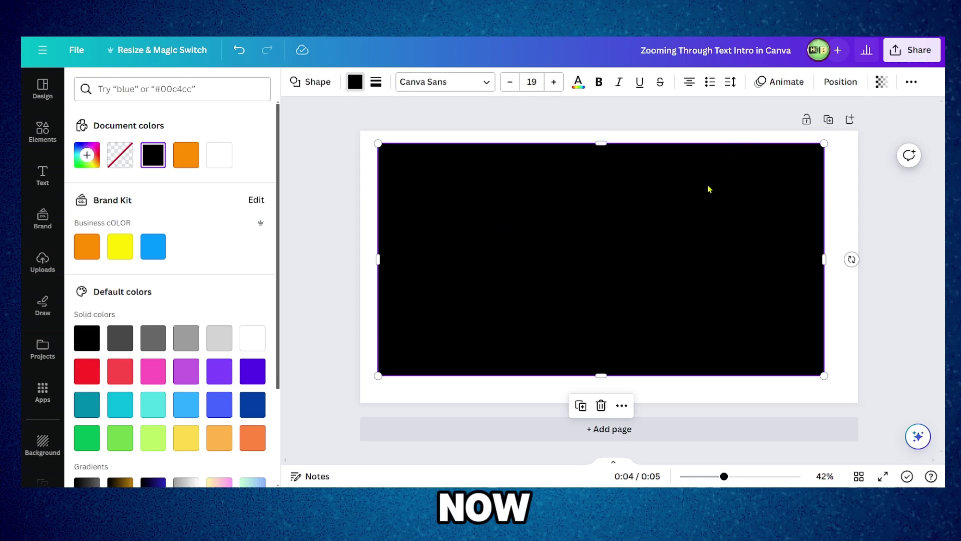
- Send the black rectangle behind the WELCOME text and centre it on the page
{"action": "right_click", "coordinate": [671, 197]}
{"action": "mouse_move", "coordinate": [725, 276]}
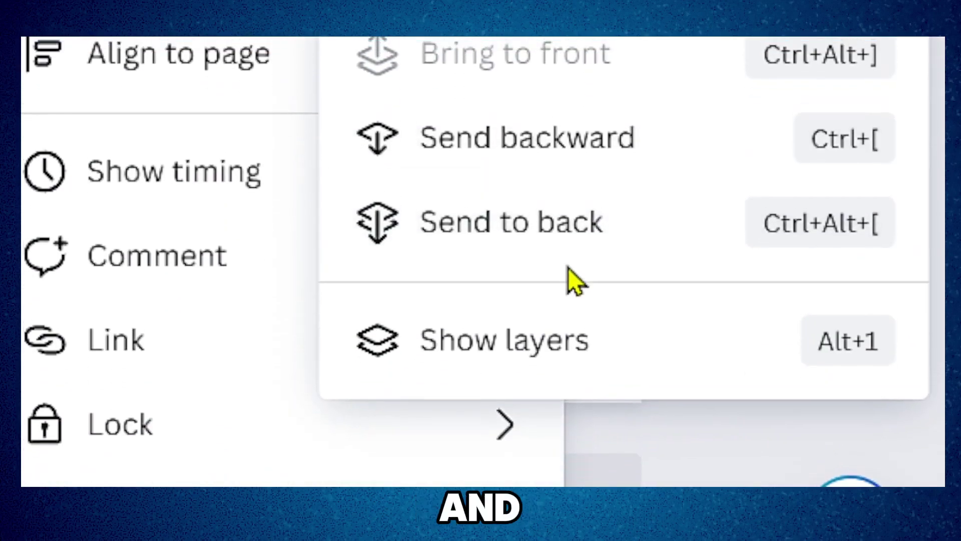
{"action": "left_click", "coordinate": [570, 268]}
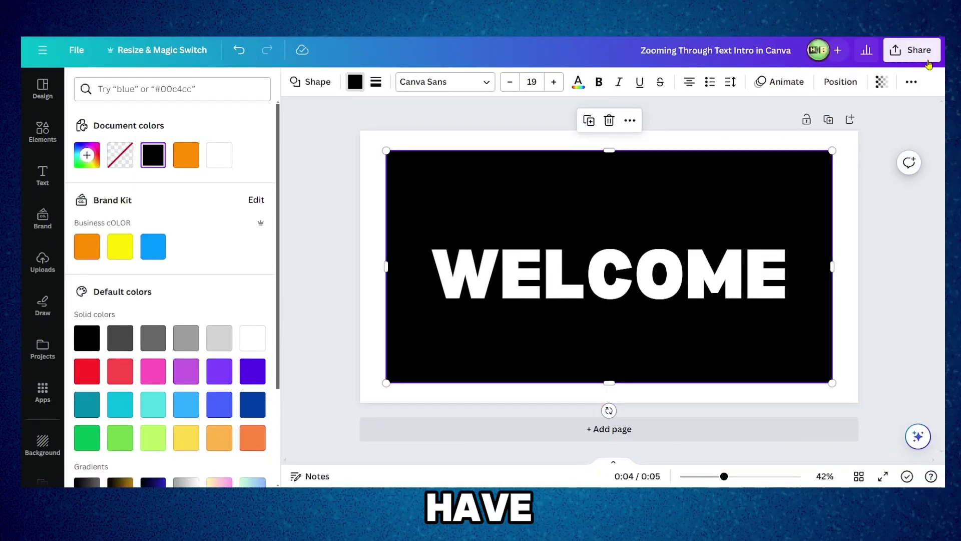
- Download the design as an image and enlarge the re-imported WELCOME image to fill the page
{"action": "left_click", "coordinate": [927, 60]}
{"action": "left_click", "coordinate": [736, 355]}
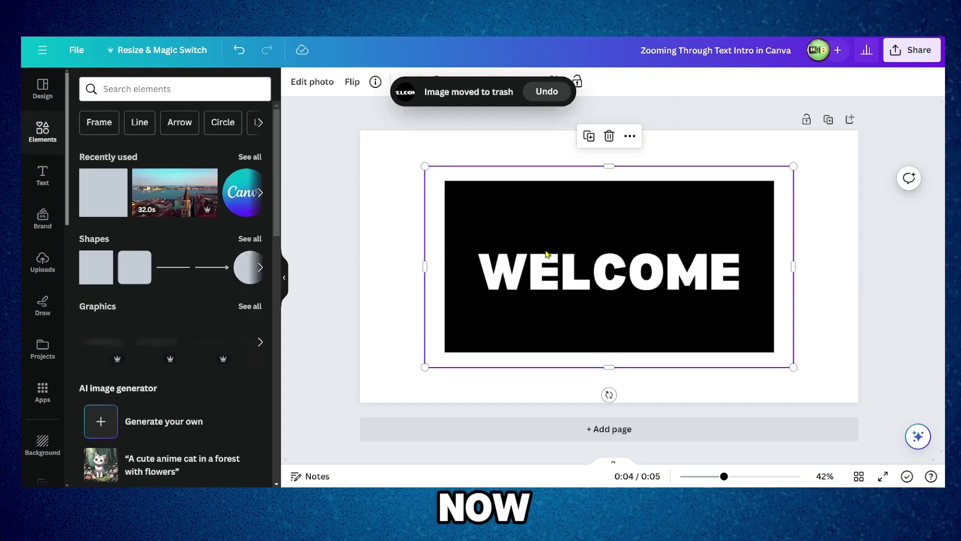
{"action": "left_click_drag", "start_coordinate": [548, 255], "coordinate": [486, 218]}
{"action": "left_click_drag", "start_coordinate": [727, 332], "coordinate": [858, 403]}
{"action": "mouse_move", "coordinate": [595, 272]}
{"action": "left_mouse_down"}
{"action": "mouse_move", "coordinate": [562, 260]}
{"action": "mouse_move", "coordinate": [589, 268]}
{"action": "left_mouse_up"}
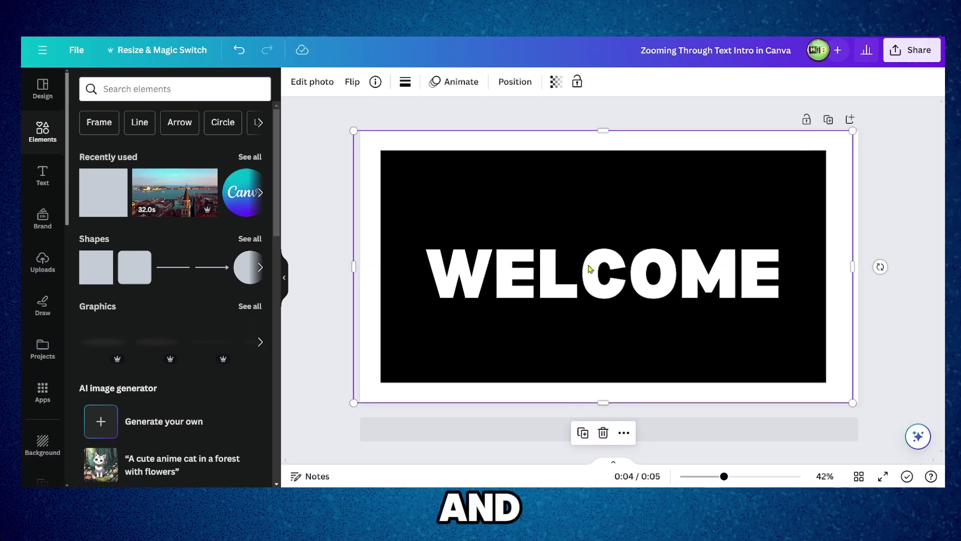
- Add a second page and move the WELCOME image onto it, leaving the first page blank
{"action": "left_click", "coordinate": [557, 419]}
{"action": "scroll", "coordinate": [532, 307], "scroll_direction": "up", "scroll_amount": 2}
{"action": "left_click_drag", "start_coordinate": [494, 142], "coordinate": [507, 440]}
- Make the blank first page active and search the elements for "ITALY video"
{"action": "left_click", "coordinate": [411, 156]}
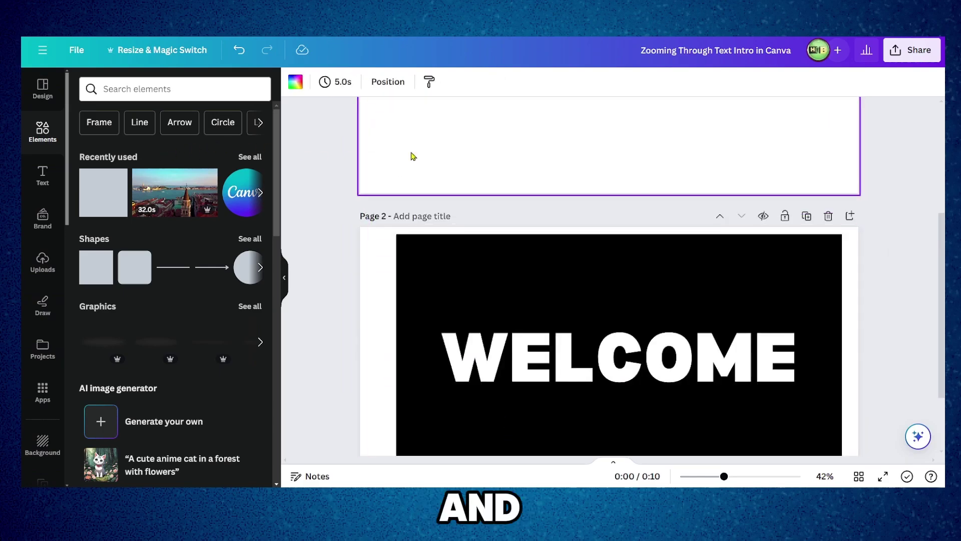
{"action": "left_click", "coordinate": [113, 91]}
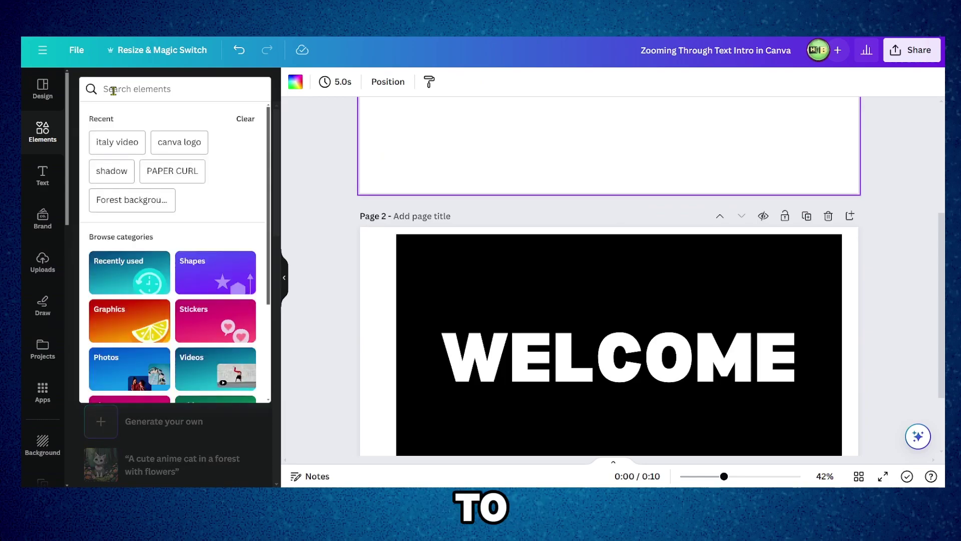
{"action": "type", "text": "ITALY "}
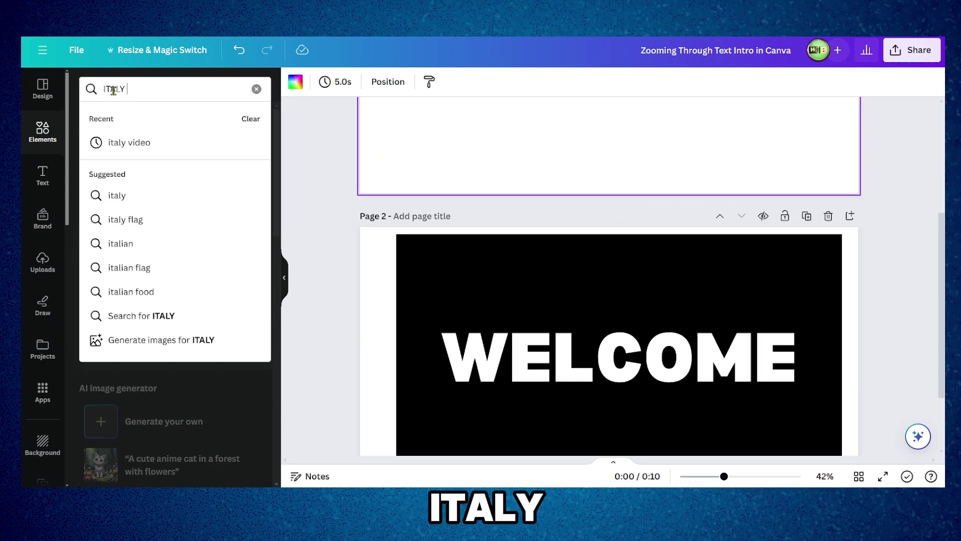
{"action": "type", "text": "video"}
{"action": "key", "text": "Return"}
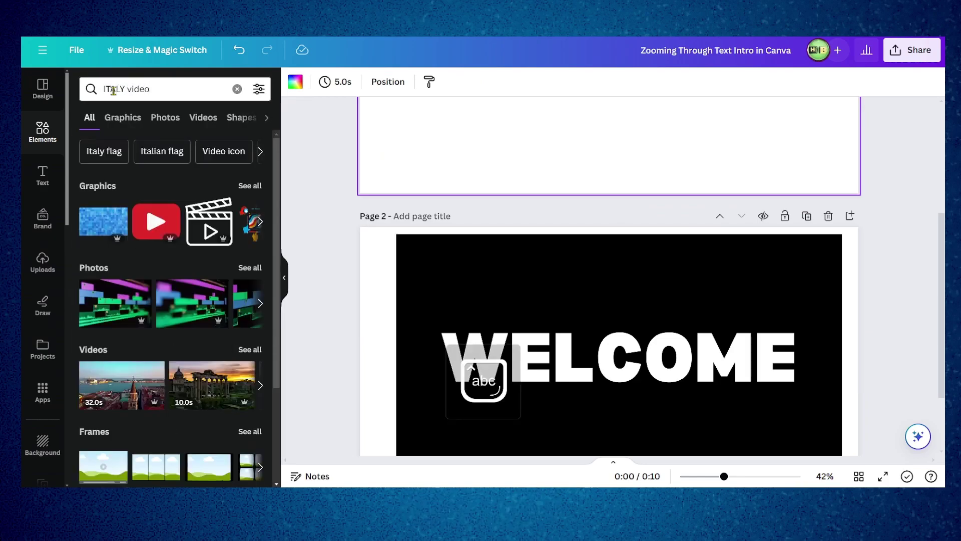
- Add the 32-second video of the Italian waterfront to the first page and set it as the page background
{"action": "left_click", "coordinate": [197, 118]}
{"action": "left_click", "coordinate": [123, 200]}
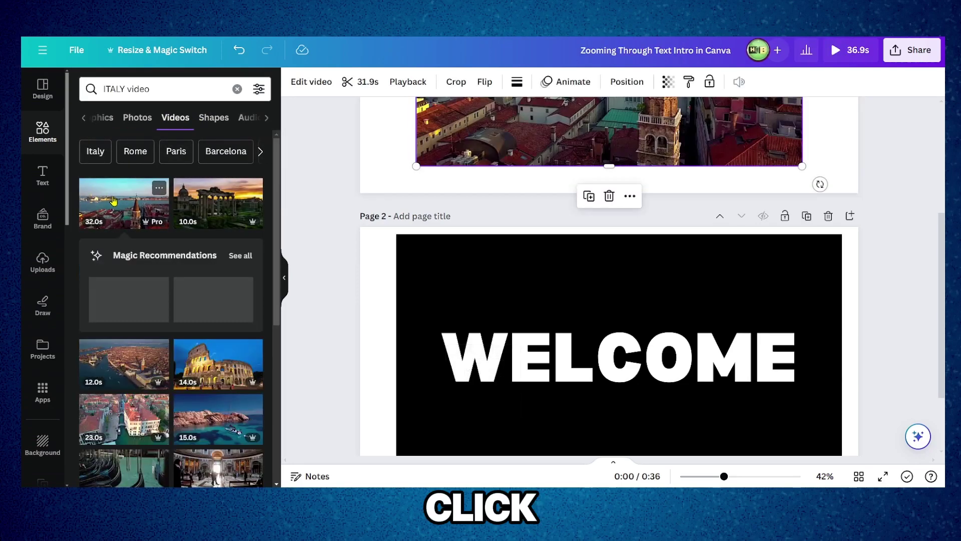
{"action": "right_click", "coordinate": [480, 156]}
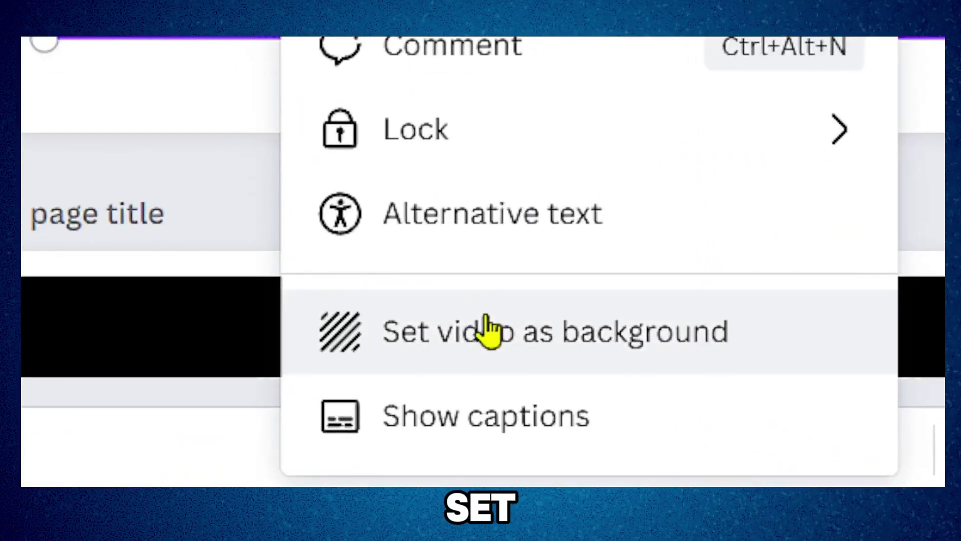
{"action": "left_click", "coordinate": [488, 330]}
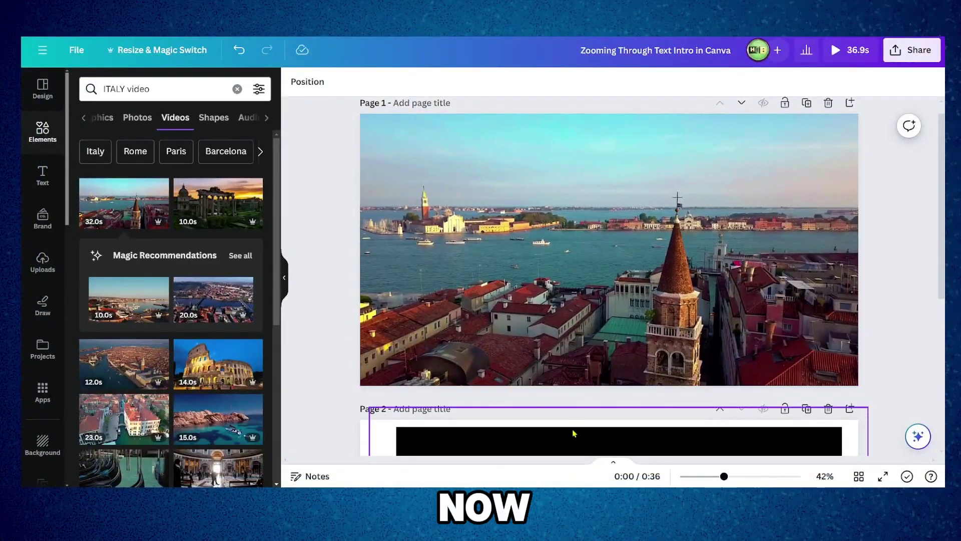
- Move the WELCOME image onto the first page over the Italy video and remove its background
{"action": "left_click_drag", "start_coordinate": [572, 429], "coordinate": [572, 155]}
{"action": "left_click", "coordinate": [313, 84]}
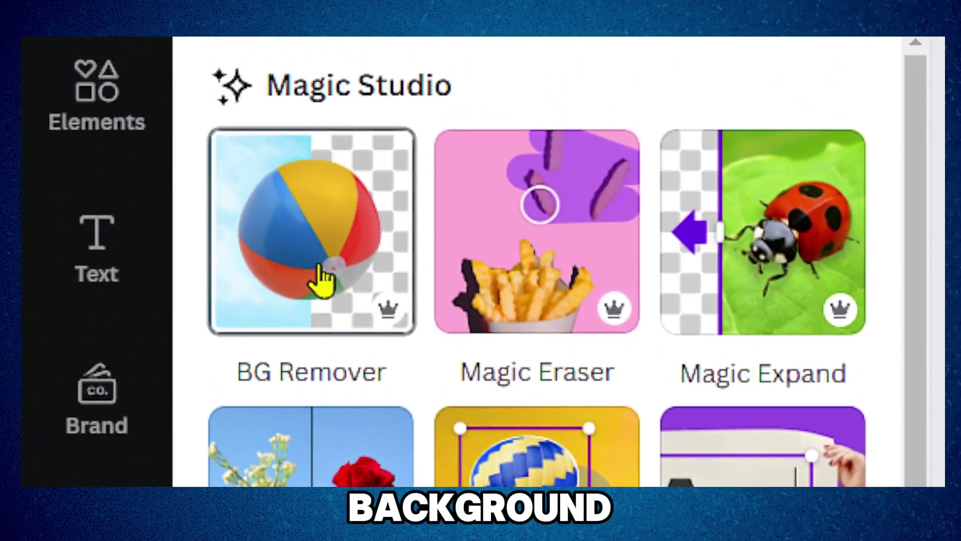
{"action": "left_click", "coordinate": [106, 183]}
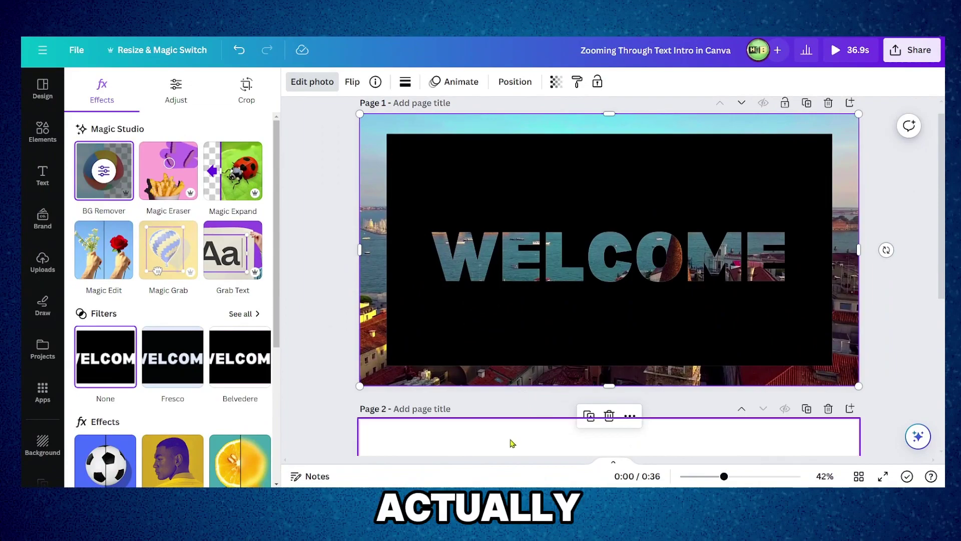
- Delete the blank second page and show the page timeline in duration view
{"action": "left_click", "coordinate": [547, 426]}
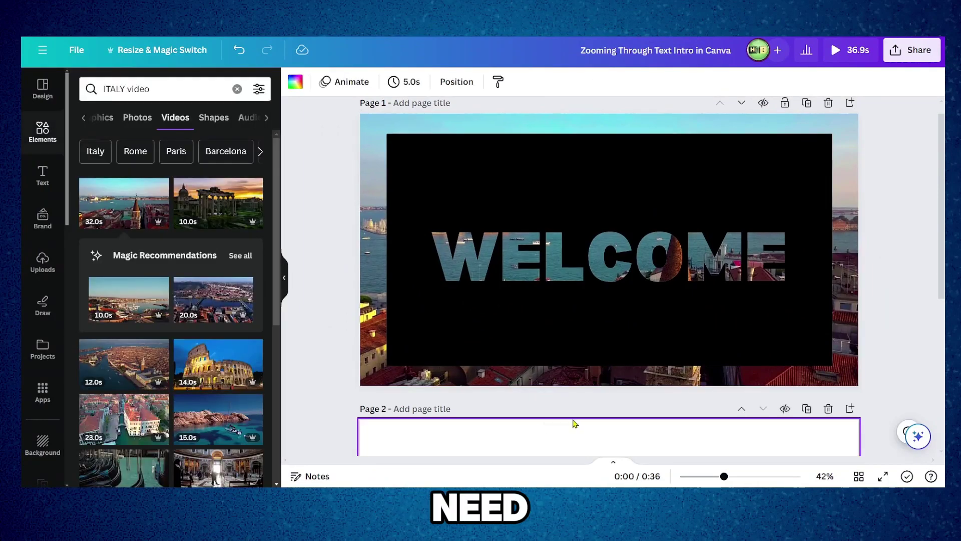
{"action": "left_click", "coordinate": [828, 408]}
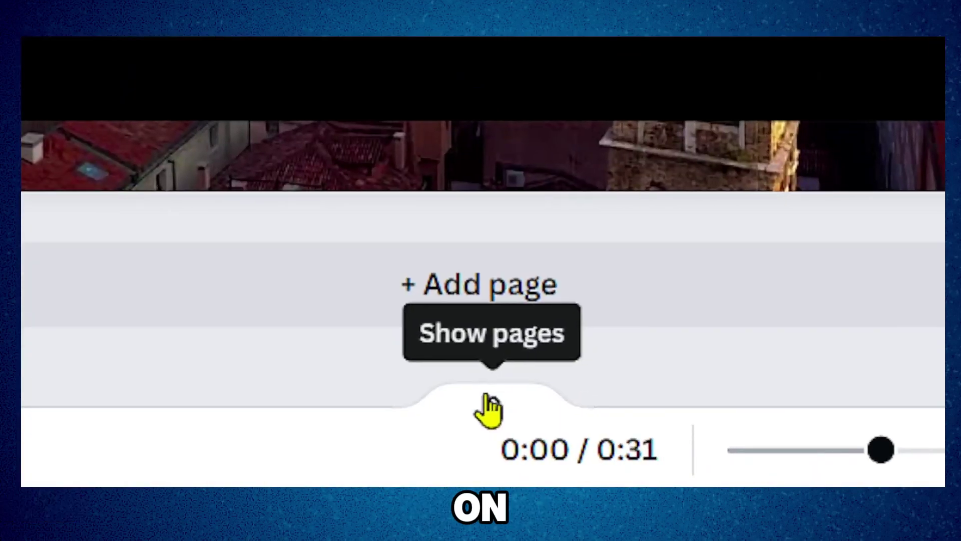
{"action": "left_click", "coordinate": [613, 461]}
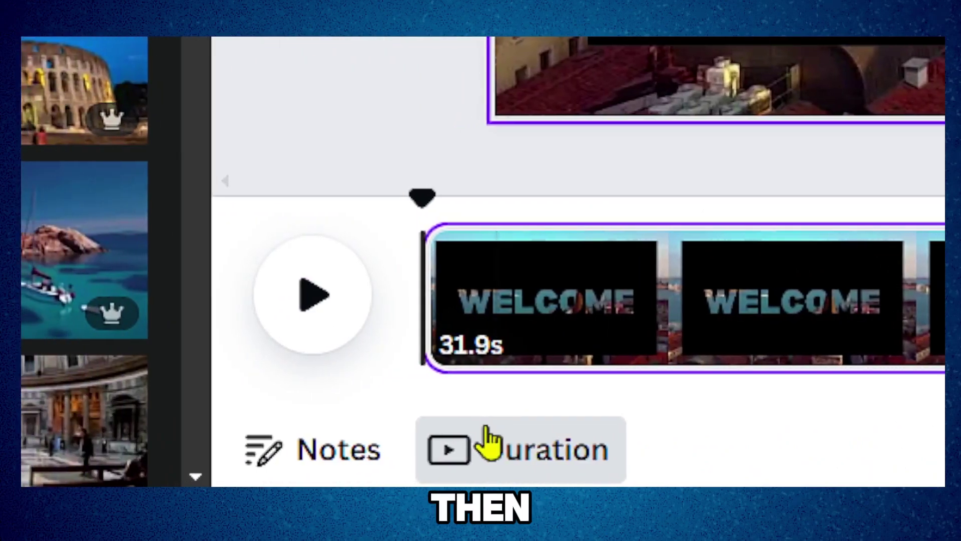
{"action": "left_click", "coordinate": [484, 445]}
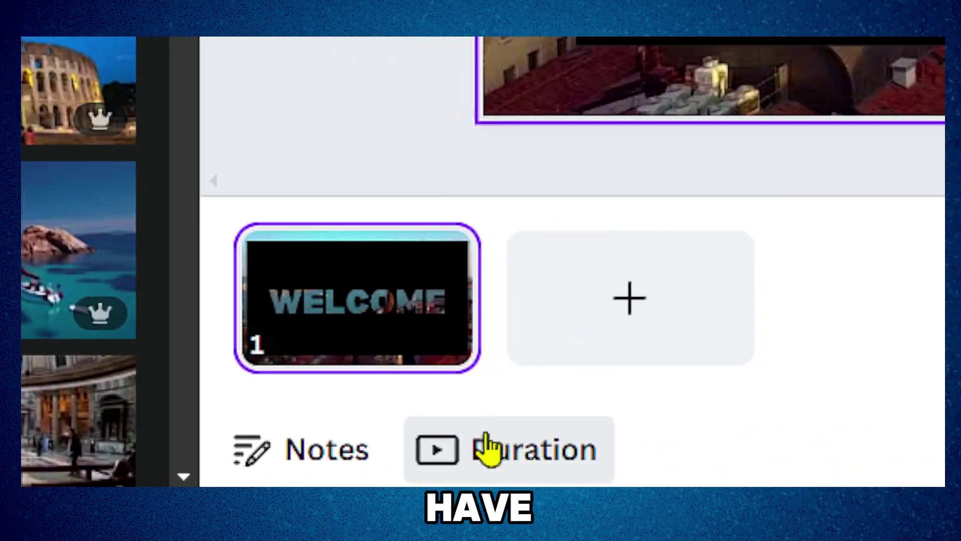
{"action": "left_click", "coordinate": [484, 445]}
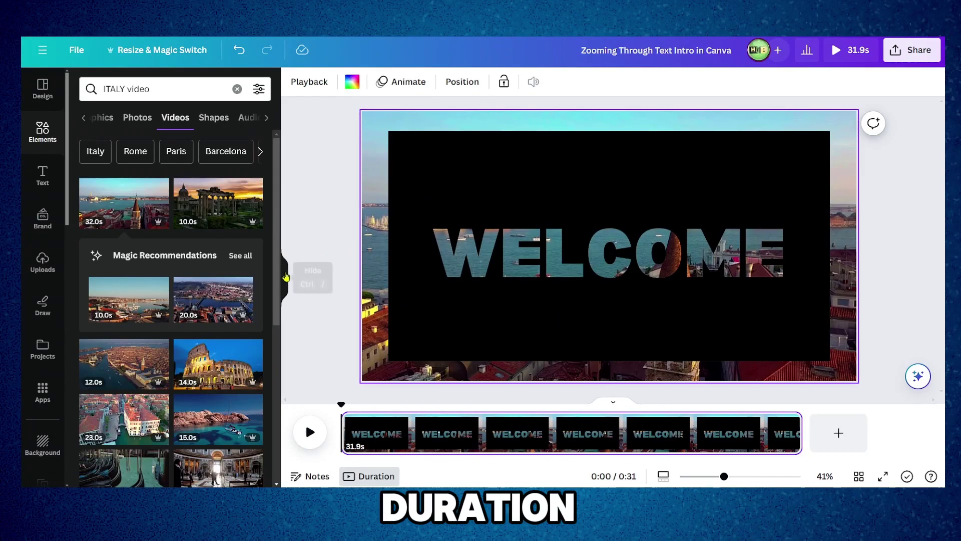
- Hide the elements panel and trim the WELCOME page to 12.0 seconds from its end
{"action": "left_click", "coordinate": [286, 277]}
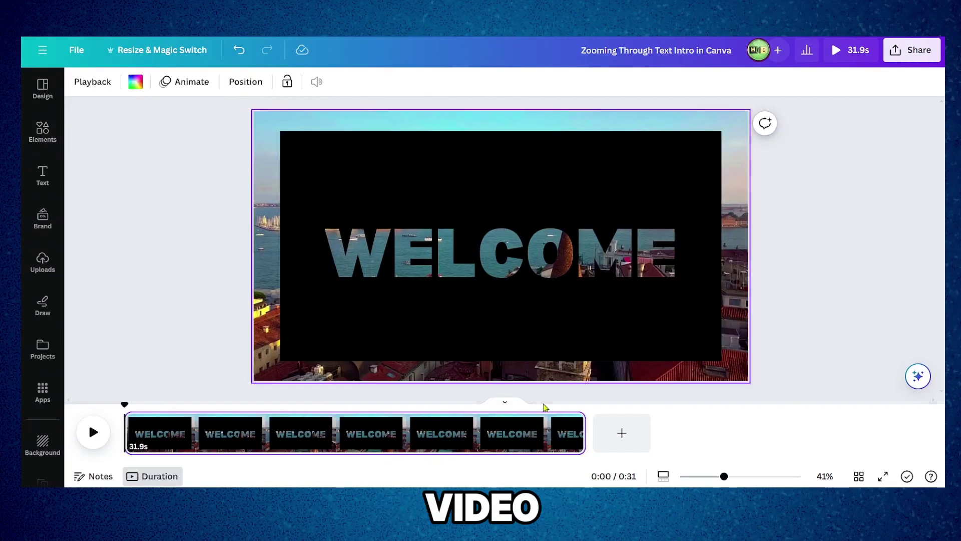
{"action": "left_click_drag", "start_coordinate": [579, 429], "coordinate": [539, 429]}
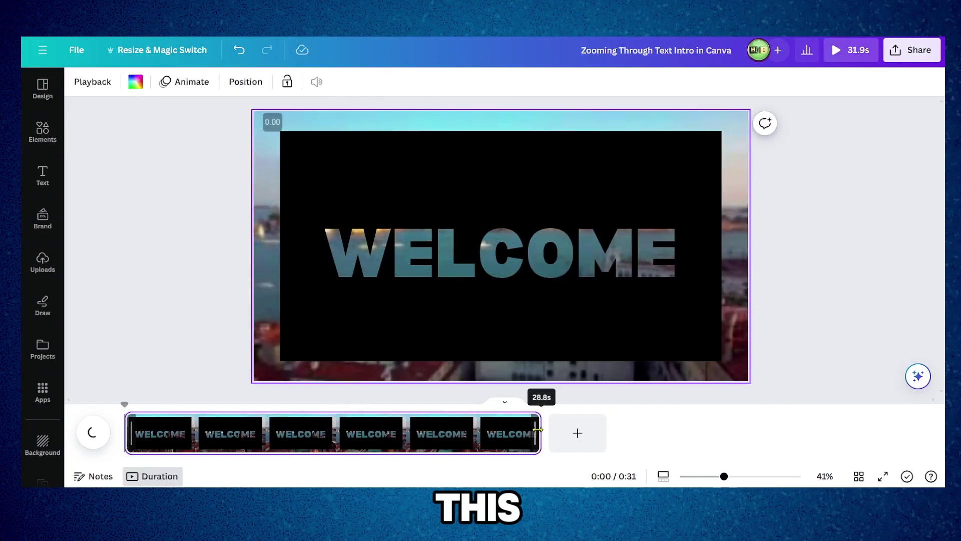
{"action": "right_click", "coordinate": [455, 430]}
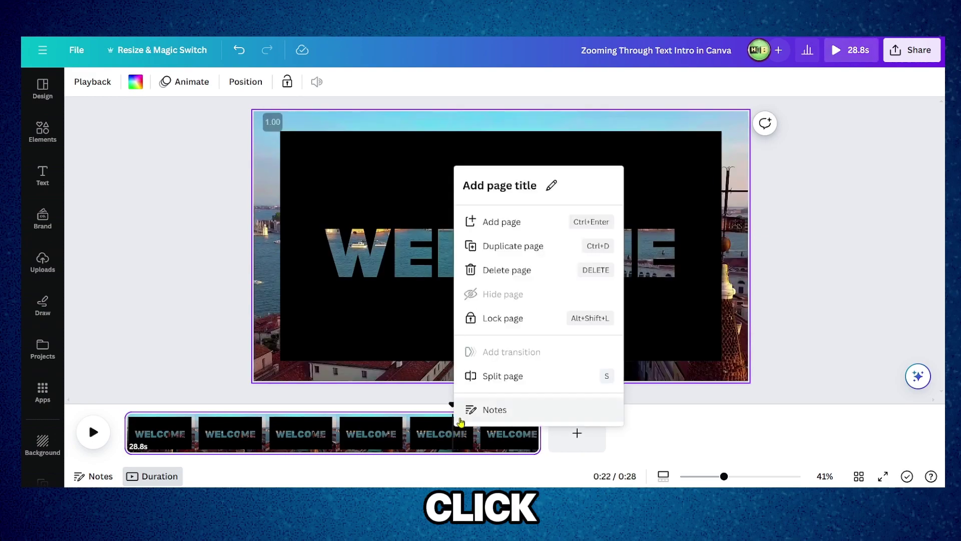
{"action": "left_click", "coordinate": [283, 425]}
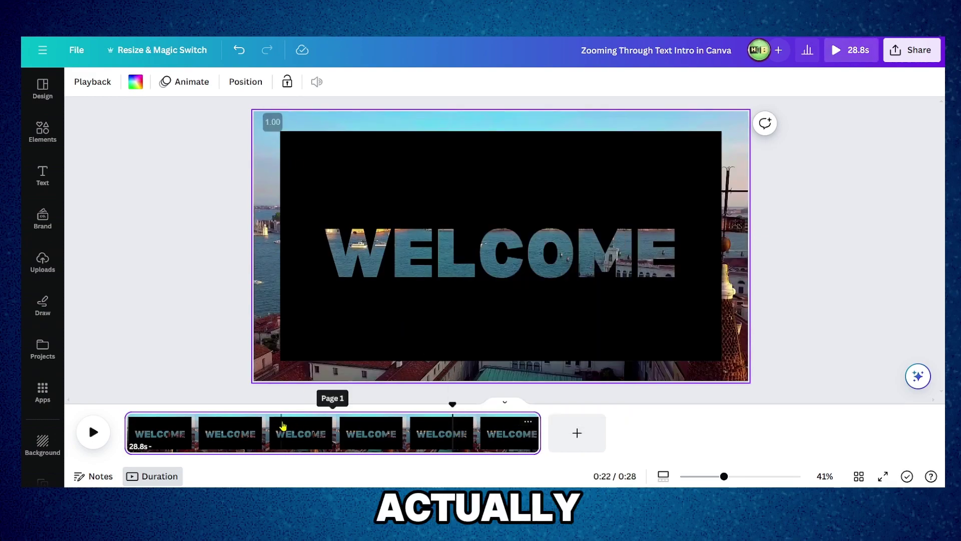
{"action": "left_click", "coordinate": [530, 423]}
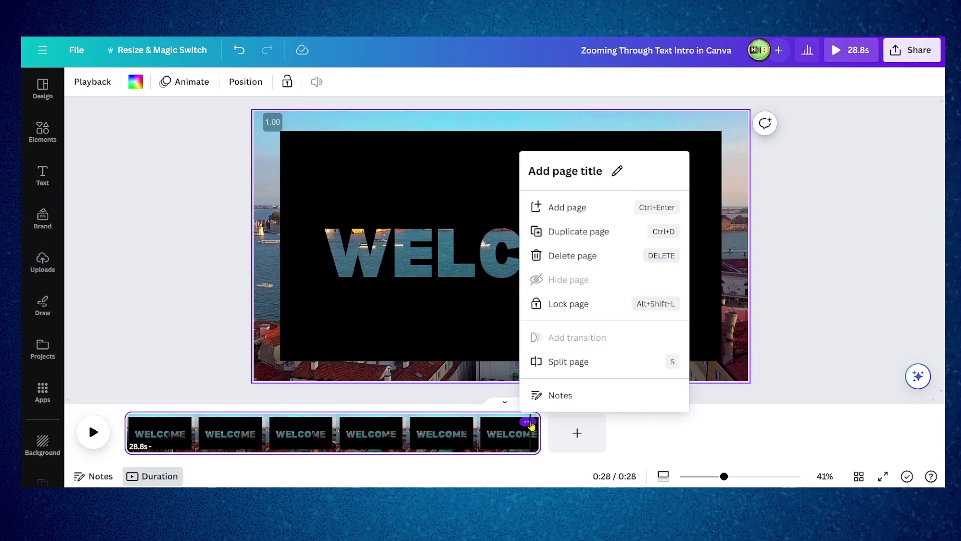
{"action": "left_click", "coordinate": [491, 439]}
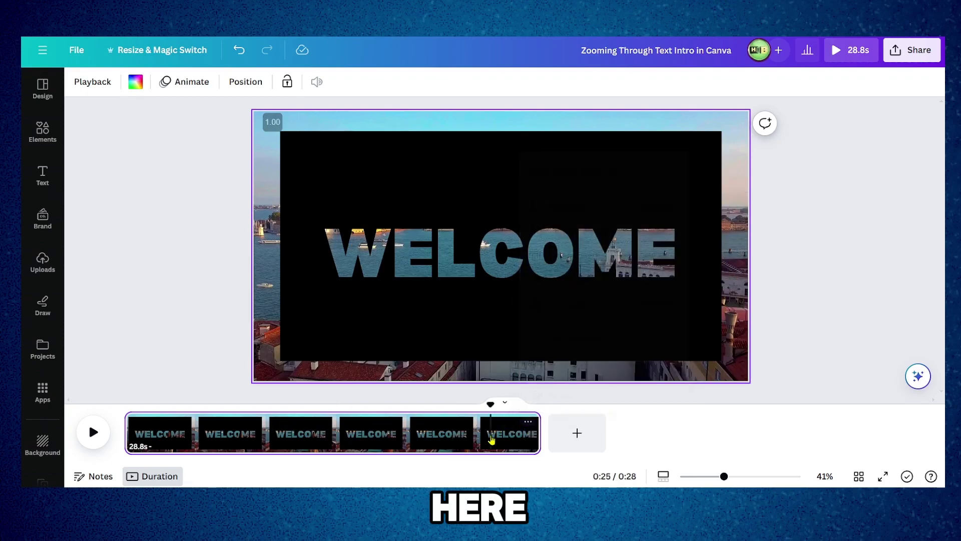
{"action": "left_click_drag", "start_coordinate": [536, 435], "coordinate": [464, 435]}
{"action": "right_click", "coordinate": [402, 433]}
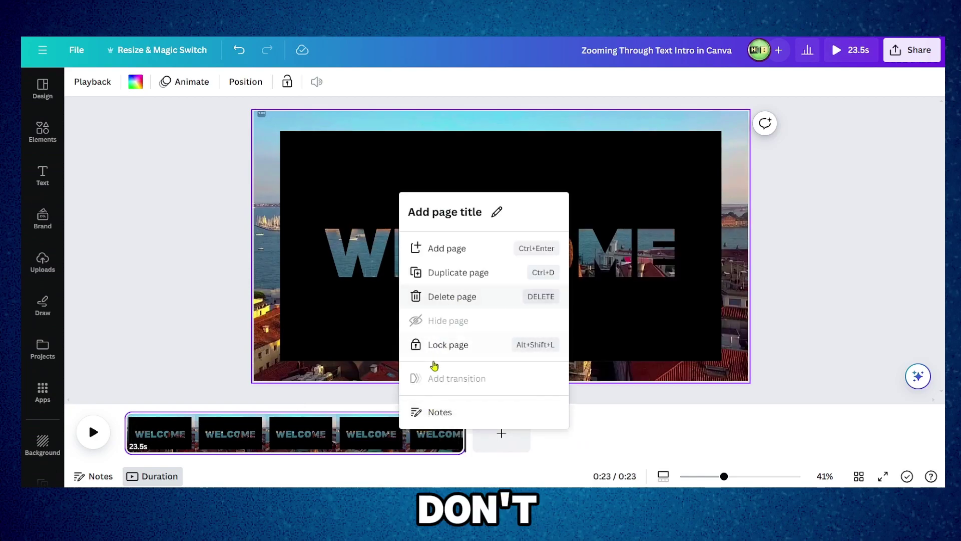
{"action": "left_click", "coordinate": [236, 421]}
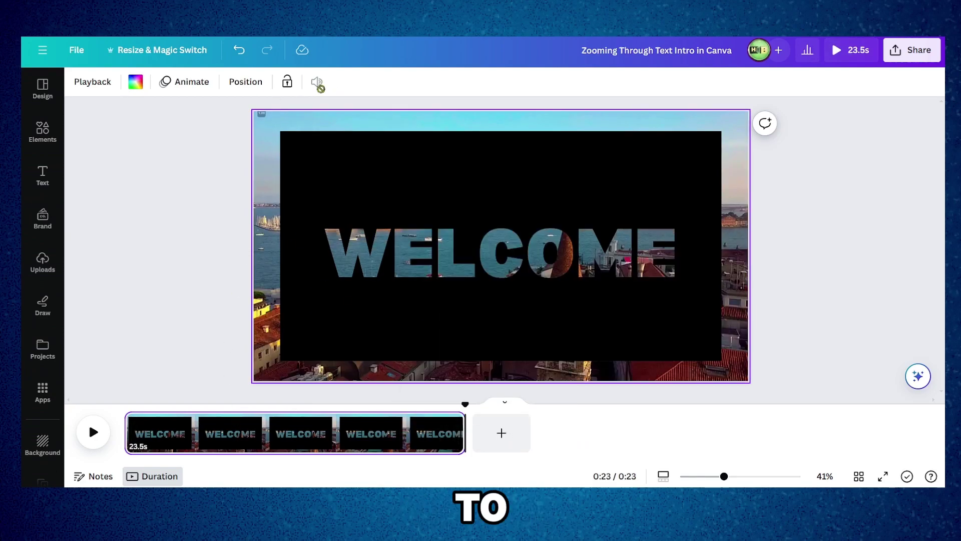
{"action": "left_click_drag", "start_coordinate": [464, 434], "coordinate": [297, 426]}
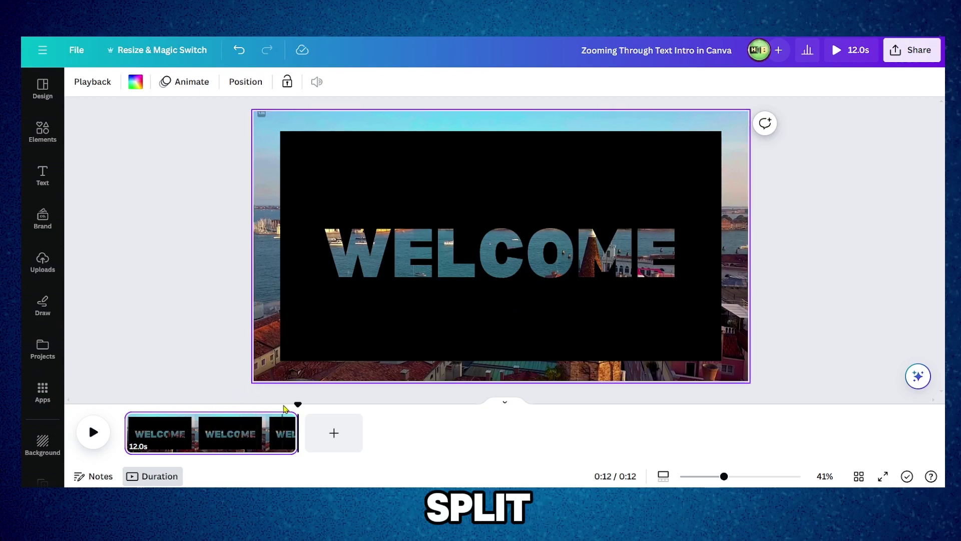
- Split the WELCOME page near its midpoint into a 6.1-second page and a 5.8-second page
{"action": "left_click_drag", "start_coordinate": [296, 404], "coordinate": [227, 403]}
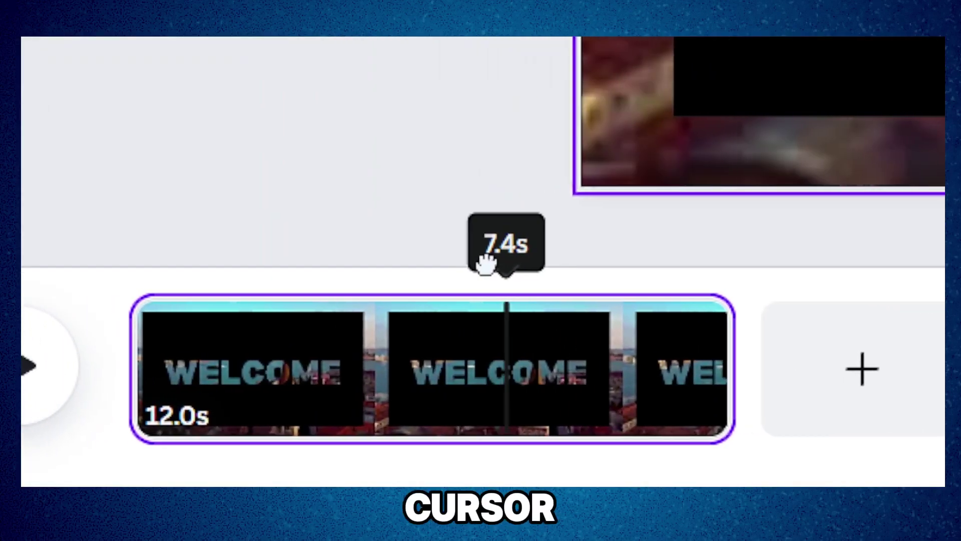
{"action": "left_click_drag", "start_coordinate": [485, 262], "coordinate": [431, 261]}
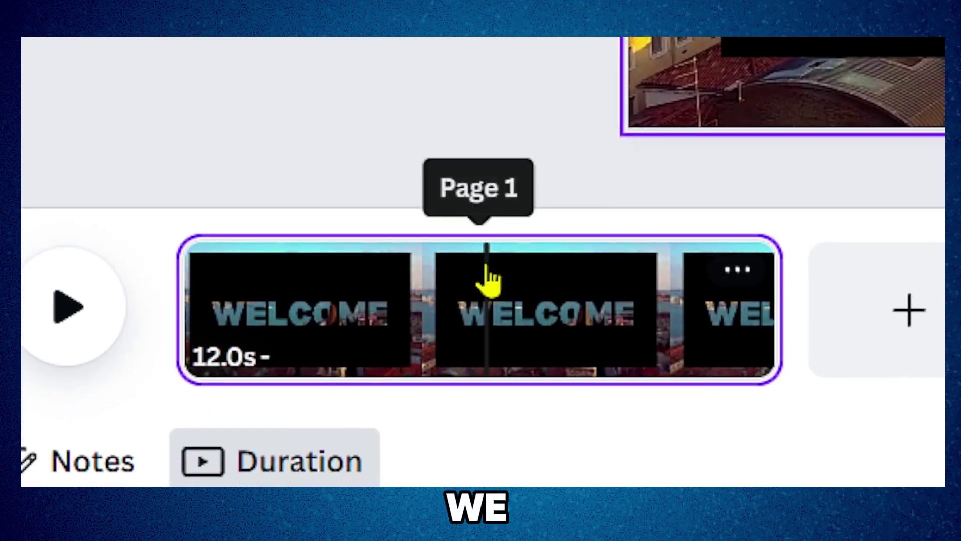
{"action": "right_click", "coordinate": [495, 335]}
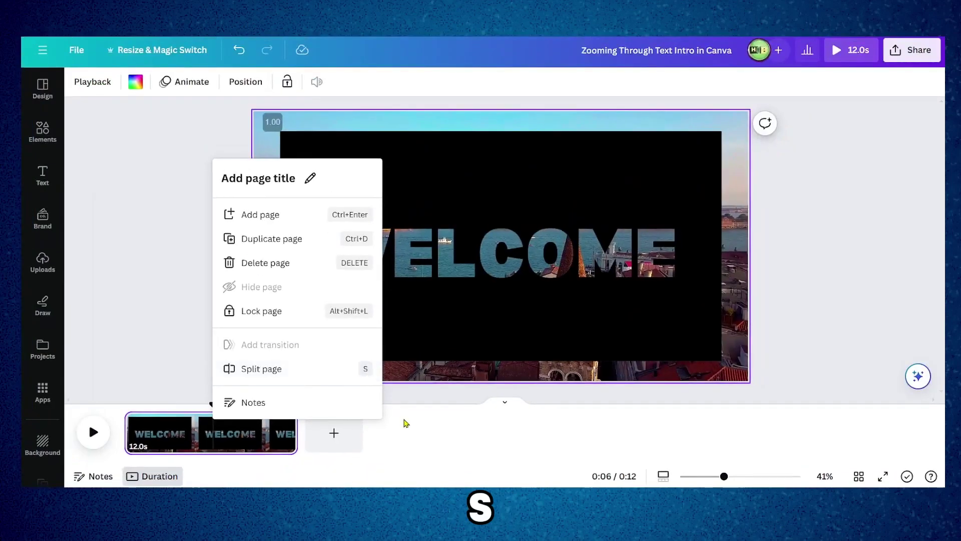
{"action": "left_click", "coordinate": [215, 437]}
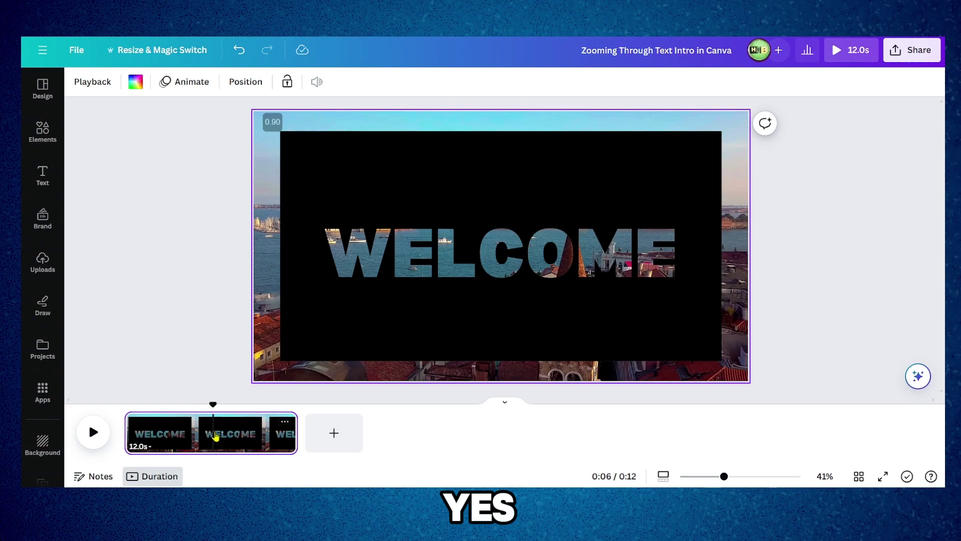
{"action": "right_click", "coordinate": [215, 437]}
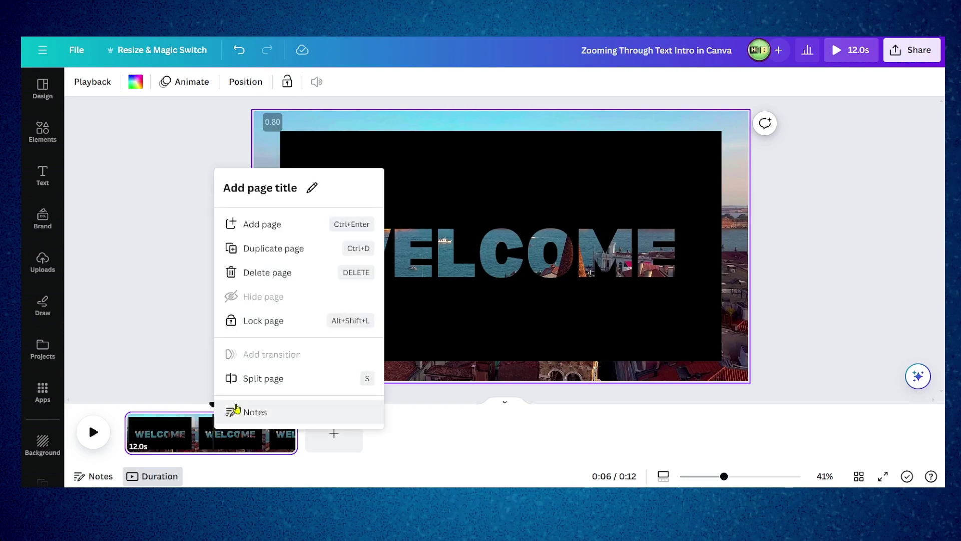
{"action": "left_click", "coordinate": [256, 379]}
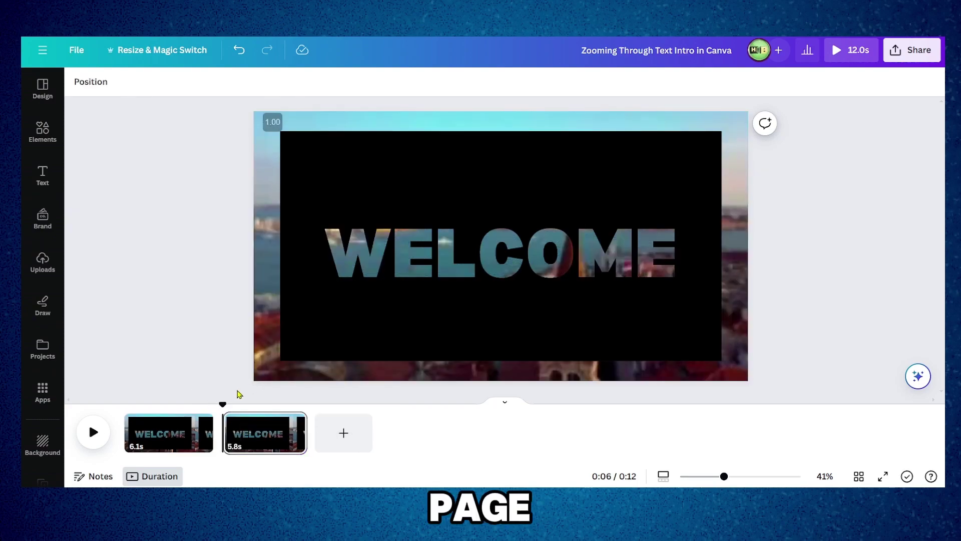
- On the second page, enlarge the WELCOME image far beyond the page edges so individual letters fill the canvas
{"action": "left_click", "coordinate": [246, 426]}
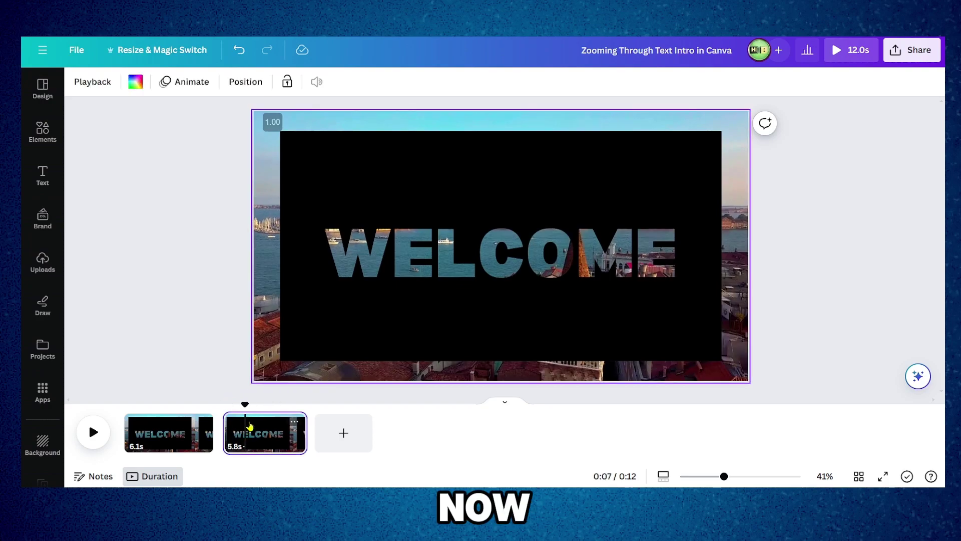
{"action": "left_click_drag", "start_coordinate": [245, 403], "coordinate": [269, 403]}
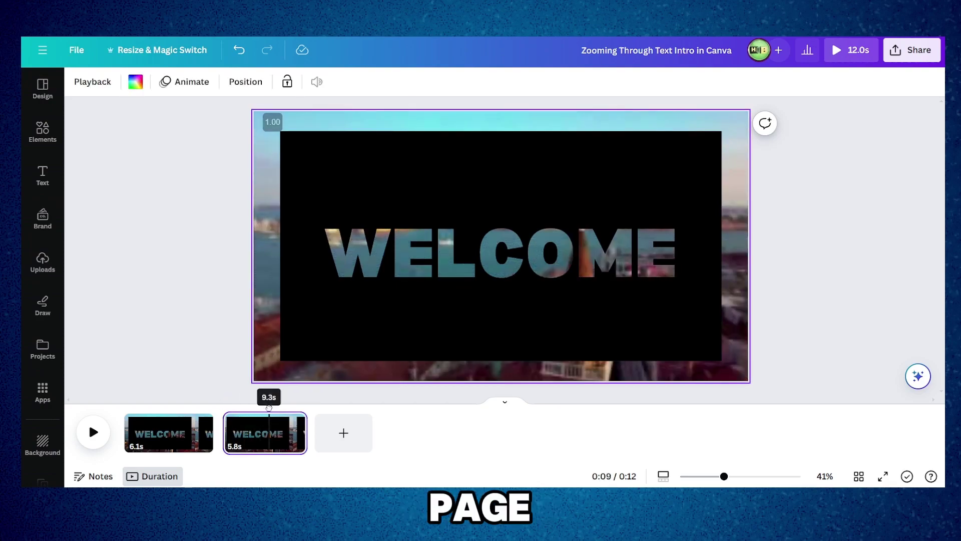
{"action": "left_click", "coordinate": [365, 293]}
{"action": "mouse_move", "coordinate": [373, 287]}
{"action": "left_mouse_down"}
{"action": "mouse_move", "coordinate": [379, 264]}
{"action": "mouse_move", "coordinate": [379, 273]}
{"action": "left_mouse_up"}
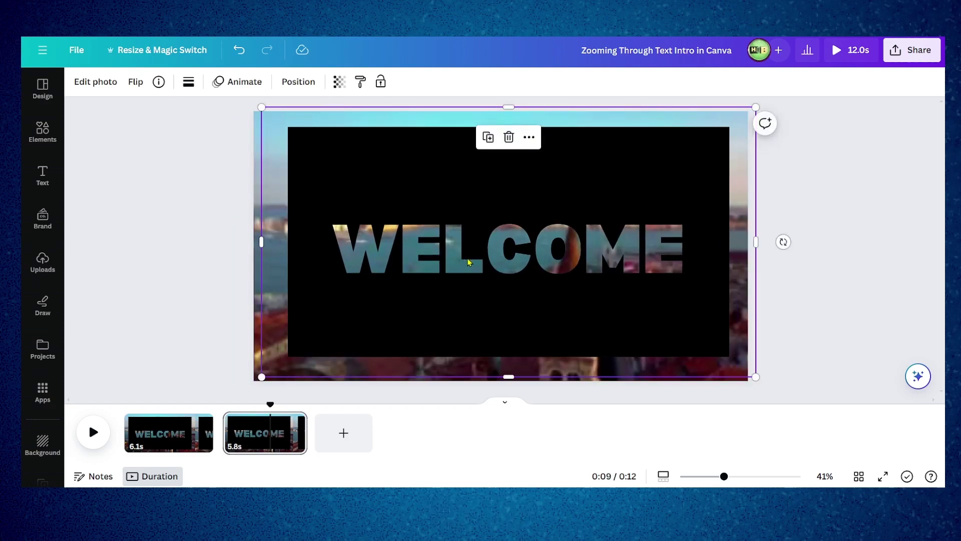
{"action": "left_click_drag", "start_coordinate": [725, 477], "coordinate": [687, 477]}
{"action": "left_click_drag", "start_coordinate": [580, 290], "coordinate": [756, 384]}
{"action": "left_click_drag", "start_coordinate": [687, 477], "coordinate": [663, 475]}
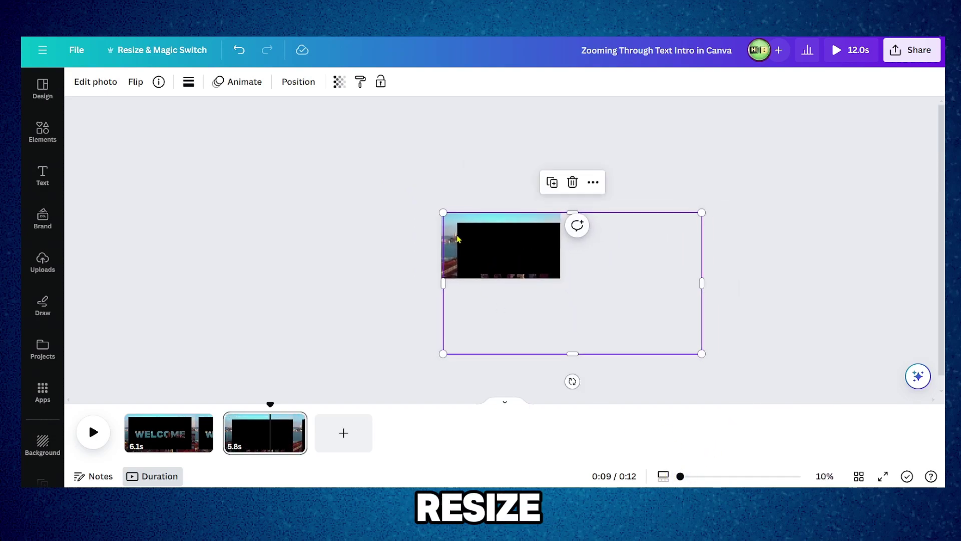
{"action": "left_click_drag", "start_coordinate": [442, 213], "coordinate": [165, 107]}
{"action": "left_click_drag", "start_coordinate": [358, 221], "coordinate": [317, 191]}
{"action": "left_click_drag", "start_coordinate": [655, 326], "coordinate": [896, 441]}
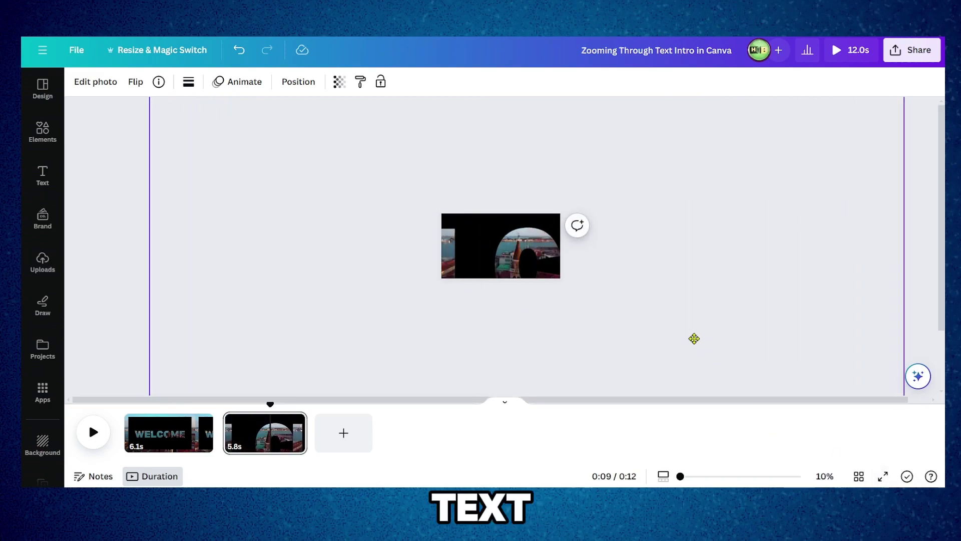
- Reposition the enlarged WELCOME image so the video shows through the letters E and L
{"action": "left_click_drag", "start_coordinate": [700, 341], "coordinate": [583, 266]}
{"action": "left_click_drag", "start_coordinate": [738, 419], "coordinate": [593, 336]}
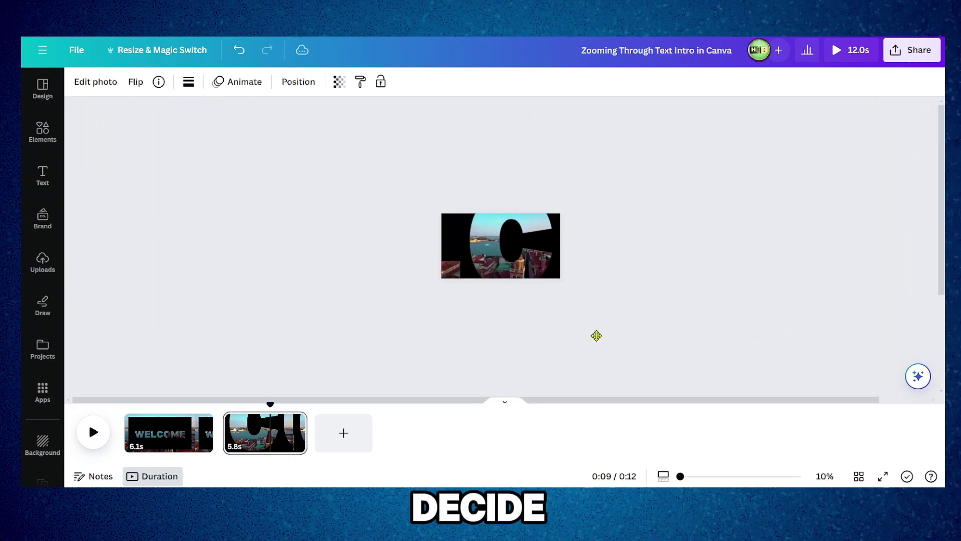
{"action": "left_click_drag", "start_coordinate": [681, 334], "coordinate": [514, 263]}
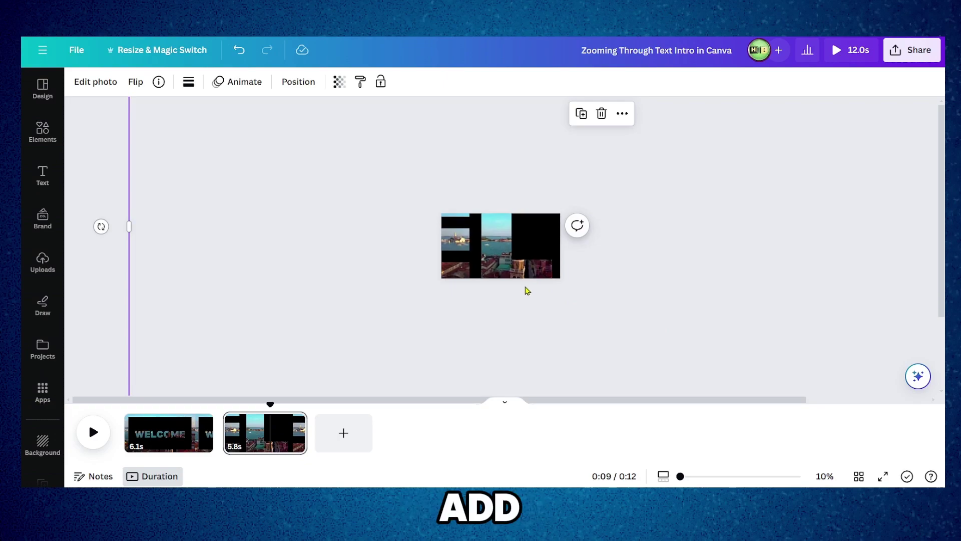
- Try moving the enlarged WELCOME image up off the second page to uncover the video, and undo that move
{"action": "scroll", "coordinate": [609, 373], "scroll_direction": "down", "scroll_amount": 3}
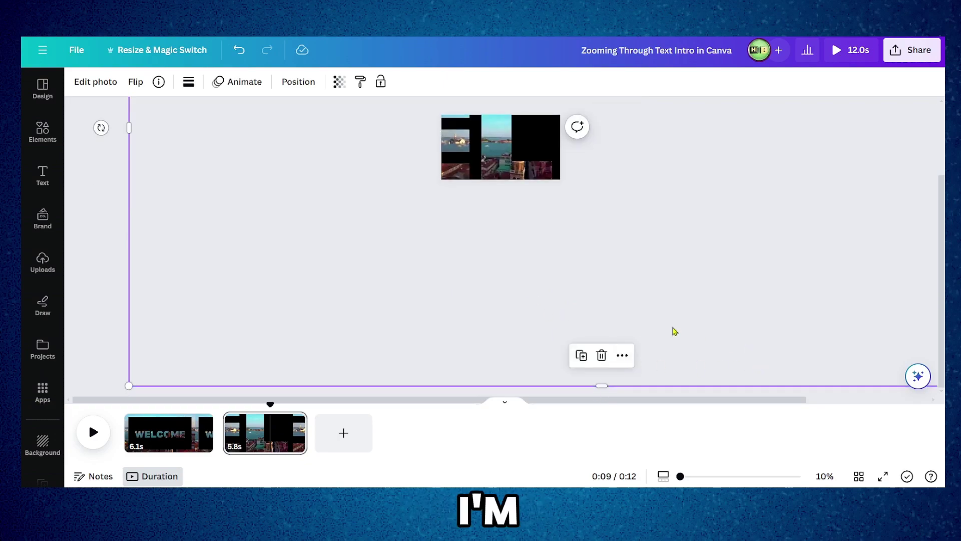
{"action": "left_click_drag", "start_coordinate": [648, 275], "coordinate": [339, 157]}
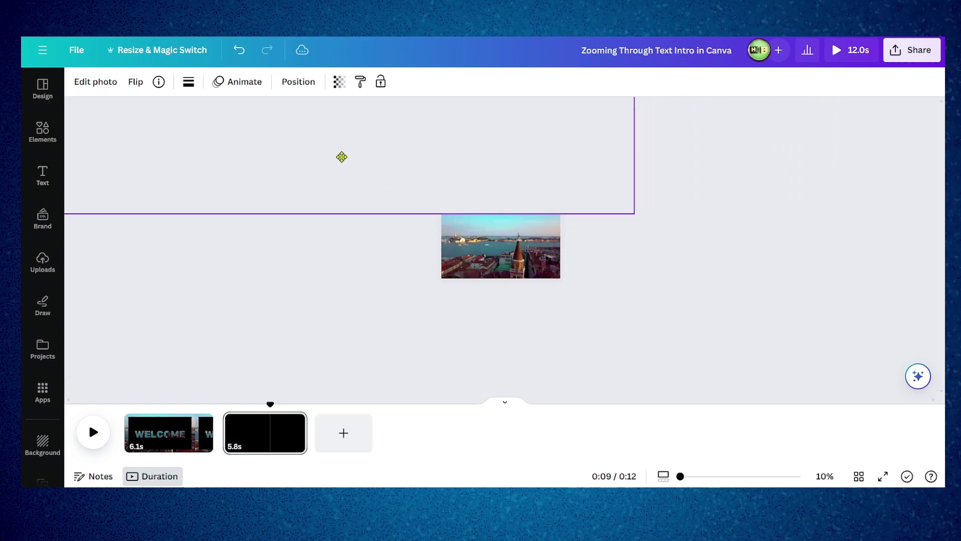
{"action": "left_click", "coordinate": [497, 236]}
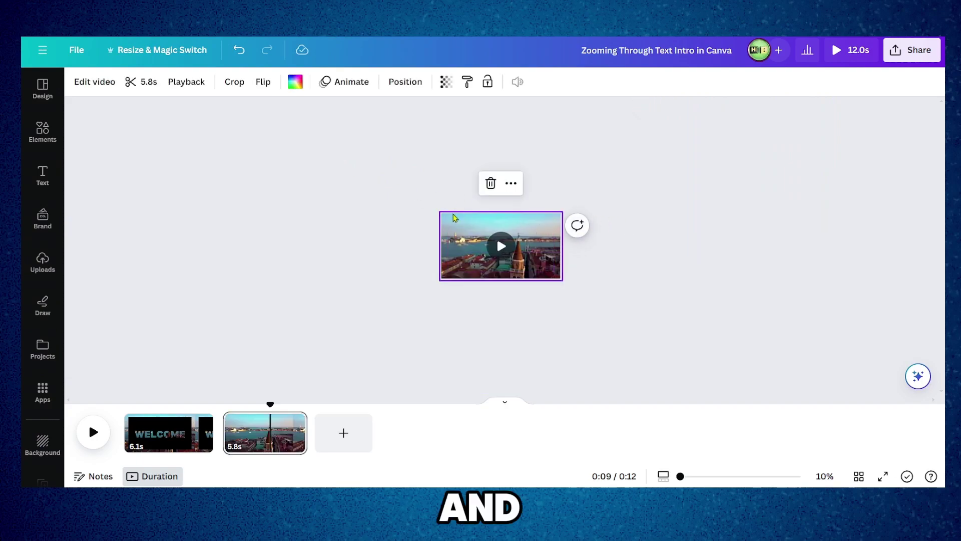
{"action": "key", "text": "ctrl+z"}
{"action": "key", "text": "ctrl+z"}
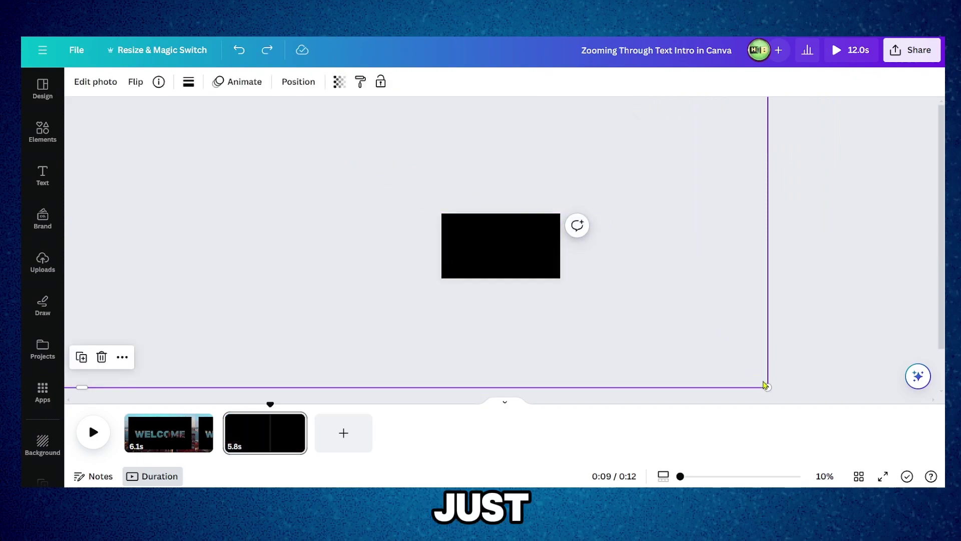
- Enlarge and reposition the WELCOME image on the second page until the video fills the page through a letter opening
{"action": "left_click_drag", "start_coordinate": [762, 384], "coordinate": [827, 444]}
{"action": "left_click_drag", "start_coordinate": [729, 337], "coordinate": [449, 213]}
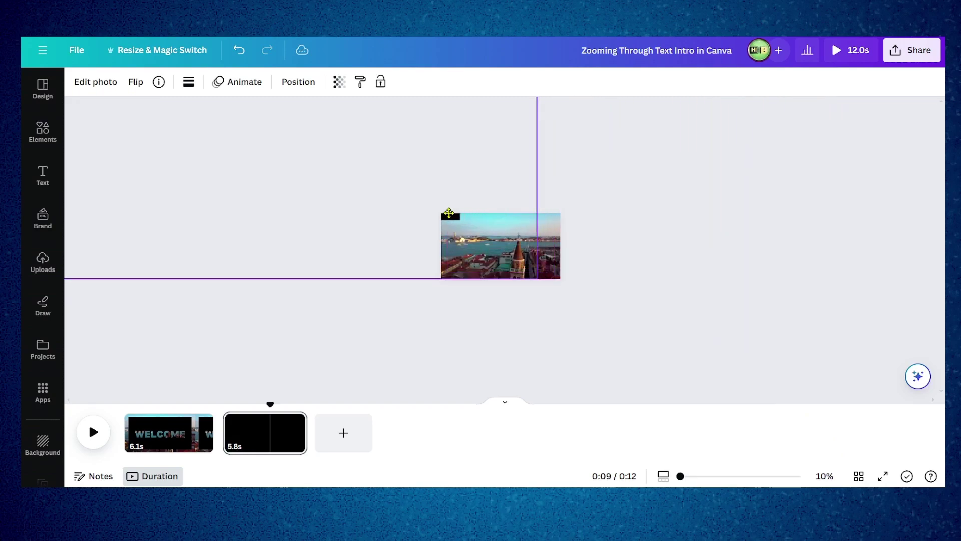
{"action": "left_click_drag", "start_coordinate": [528, 265], "coordinate": [815, 435]}
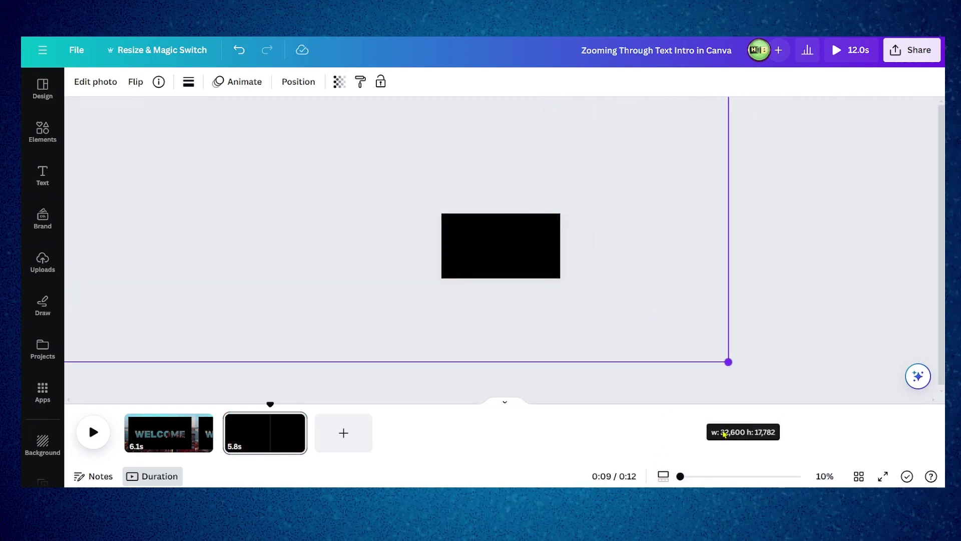
{"action": "left_click_drag", "start_coordinate": [383, 179], "coordinate": [604, 274]}
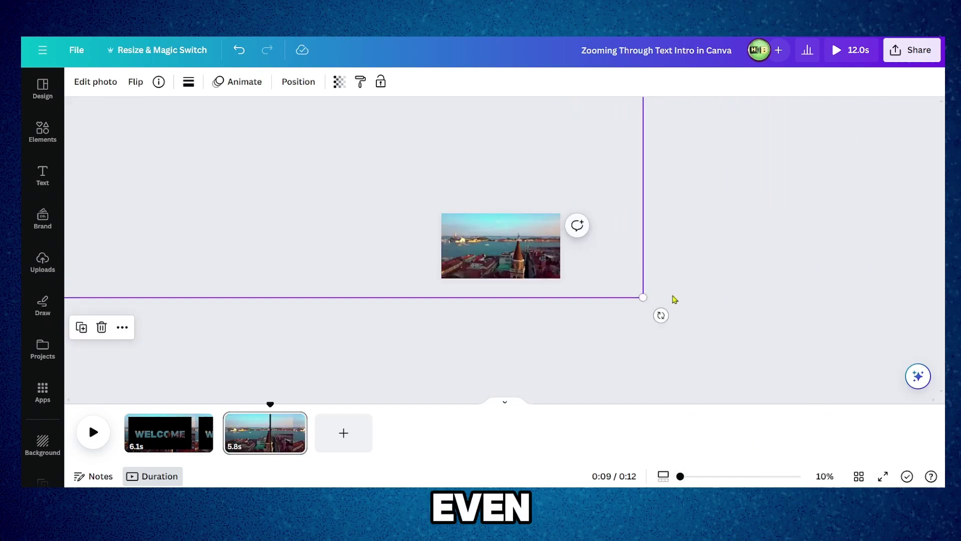
{"action": "left_click_drag", "start_coordinate": [644, 297], "coordinate": [788, 419]}
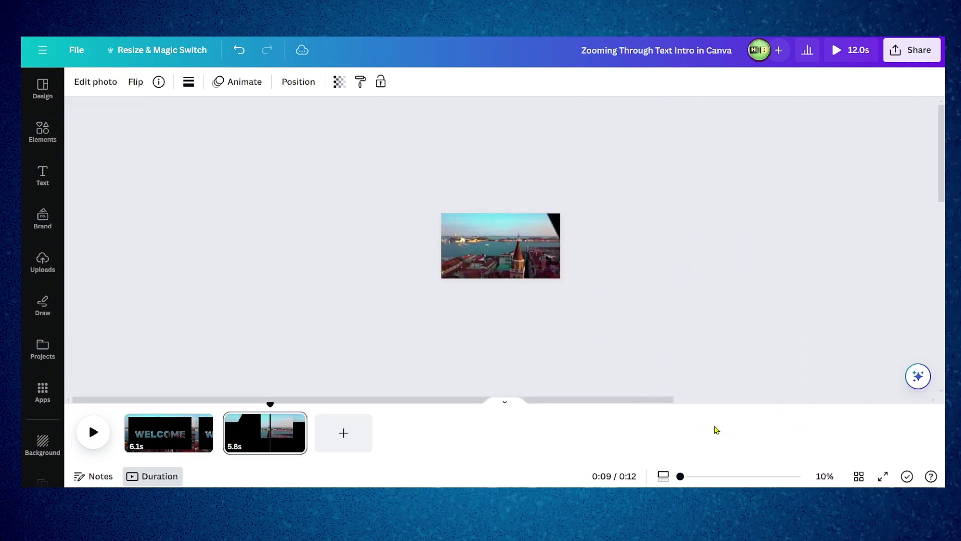
{"action": "left_click", "coordinate": [511, 243]}
{"action": "left_click_drag", "start_coordinate": [536, 256], "coordinate": [708, 386]}
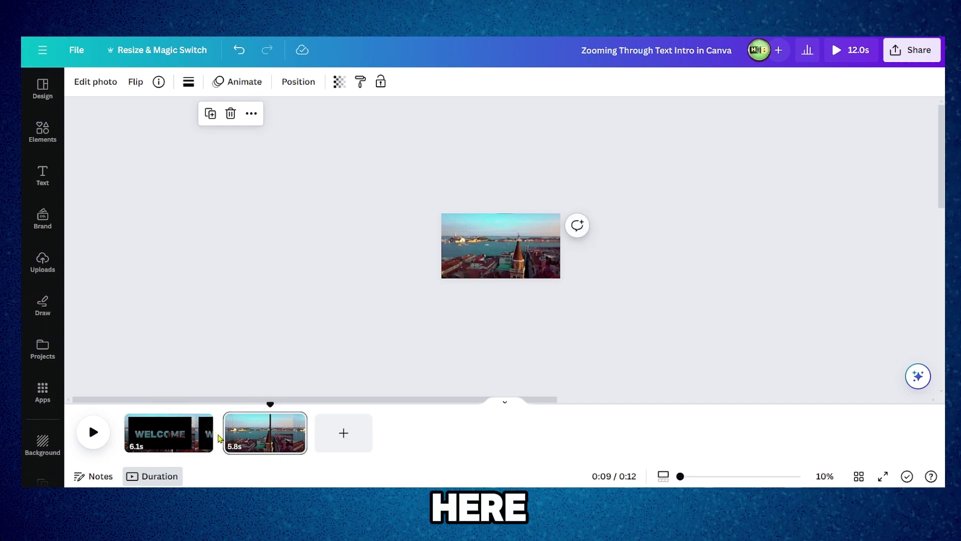
- Add a Match & Move transition between the first and second pages
{"action": "mouse_move", "coordinate": [222, 442]}
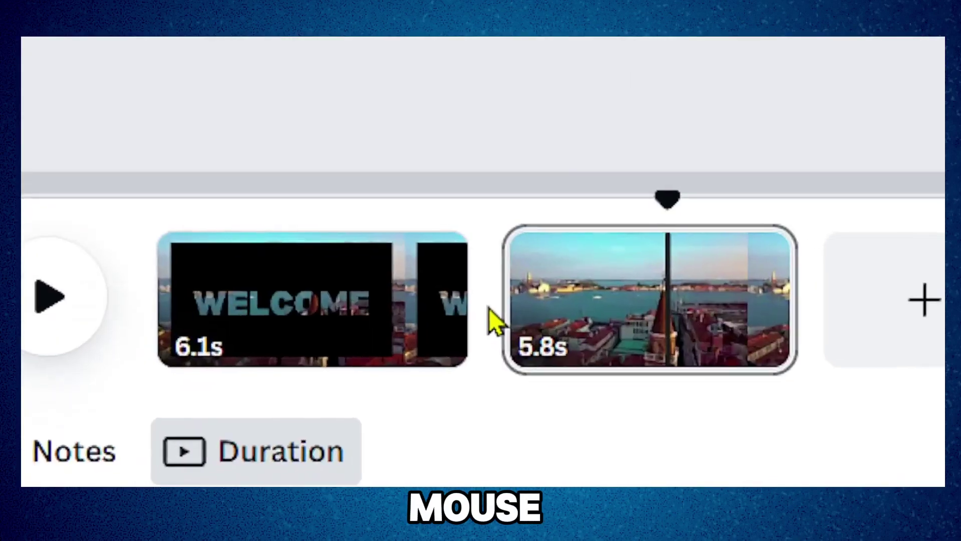
{"action": "mouse_move", "coordinate": [492, 321]}
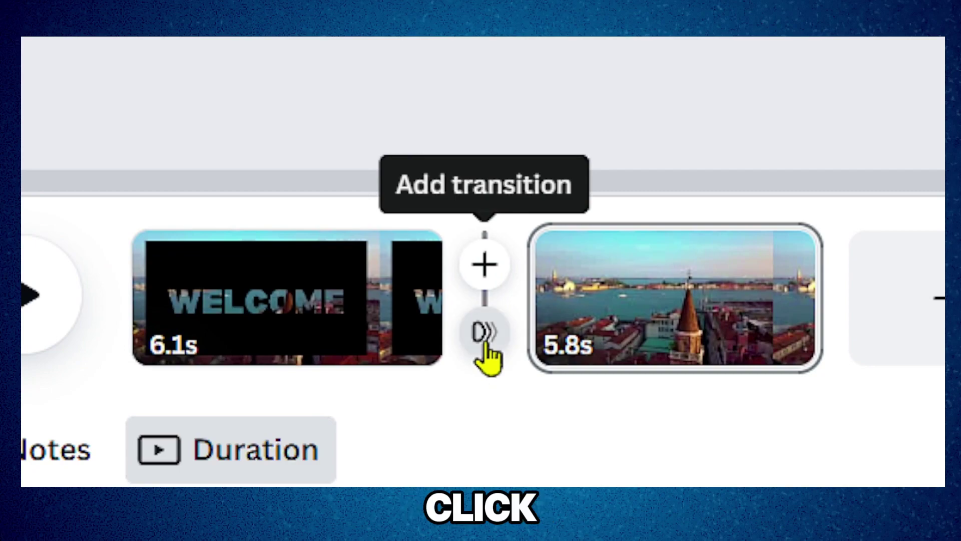
{"action": "left_click", "coordinate": [485, 350]}
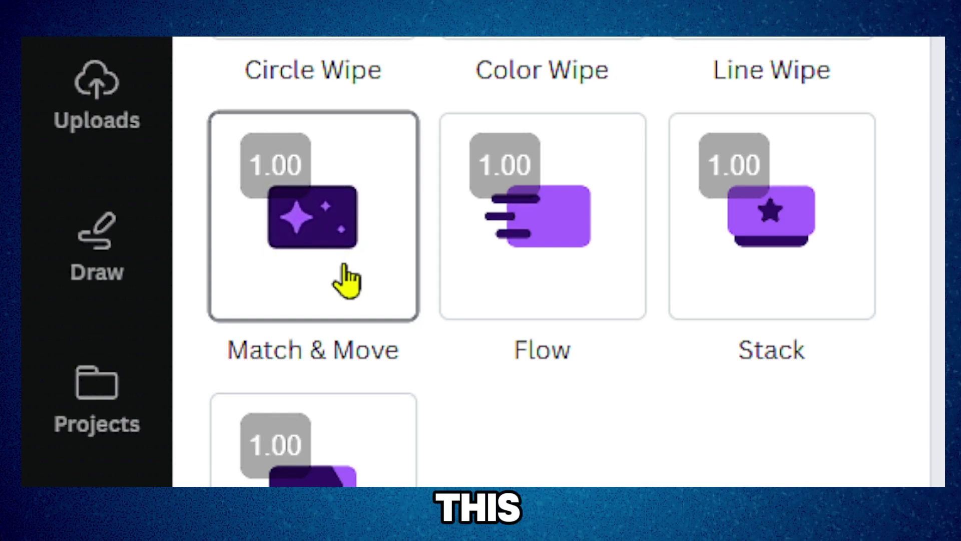
{"action": "left_click", "coordinate": [353, 280]}
{"action": "left_click_drag", "start_coordinate": [320, 278], "coordinate": [849, 283]}
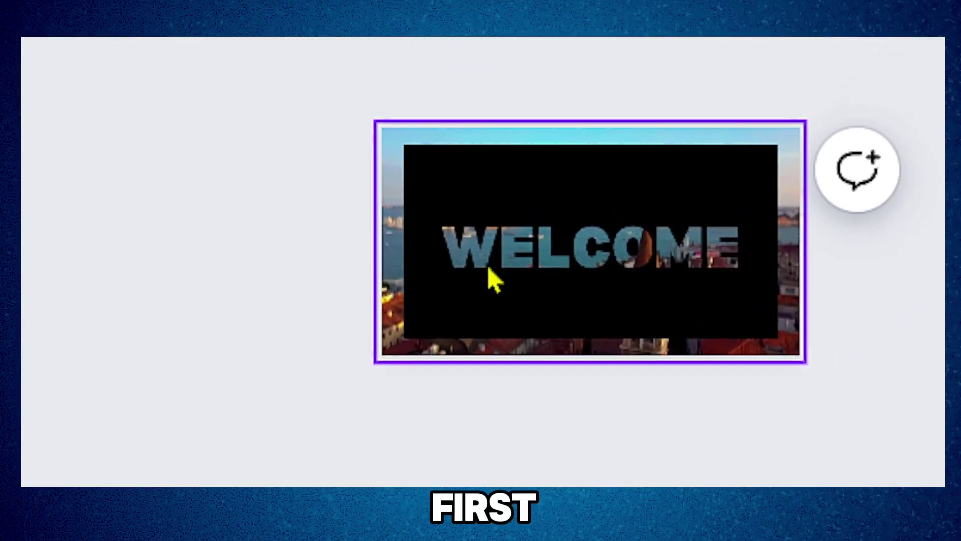
- Enlarge and position the first page's WELCOME image so its black background covers the page edges
{"action": "left_click", "coordinate": [489, 274]}
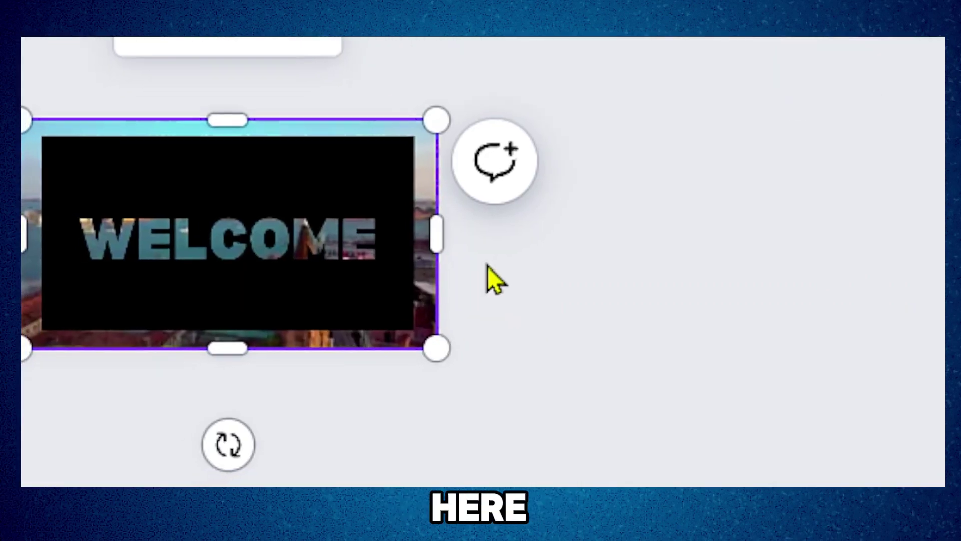
{"action": "left_click_drag", "start_coordinate": [504, 261], "coordinate": [538, 265]}
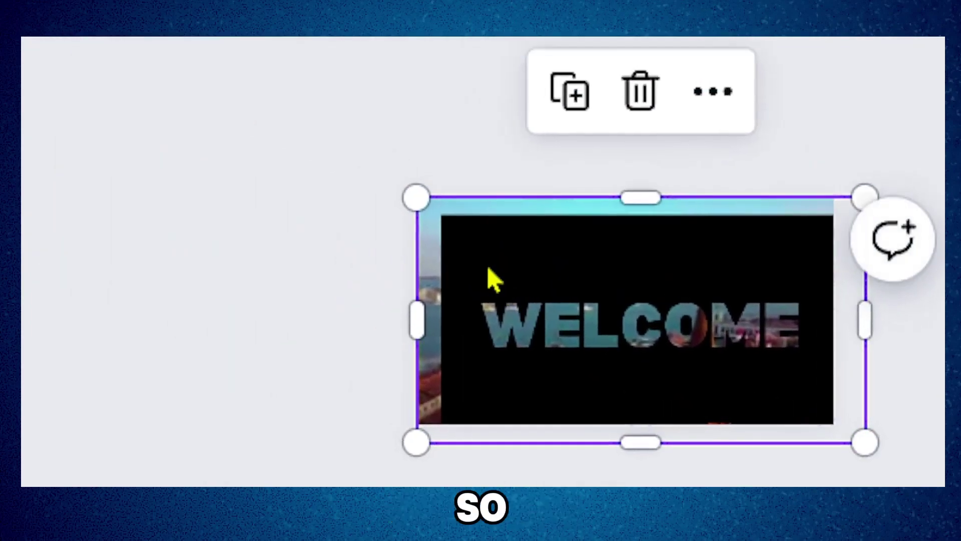
{"action": "mouse_move", "coordinate": [478, 261]}
{"action": "left_mouse_down"}
{"action": "mouse_move", "coordinate": [485, 265]}
{"action": "mouse_move", "coordinate": [476, 260]}
{"action": "left_mouse_up"}
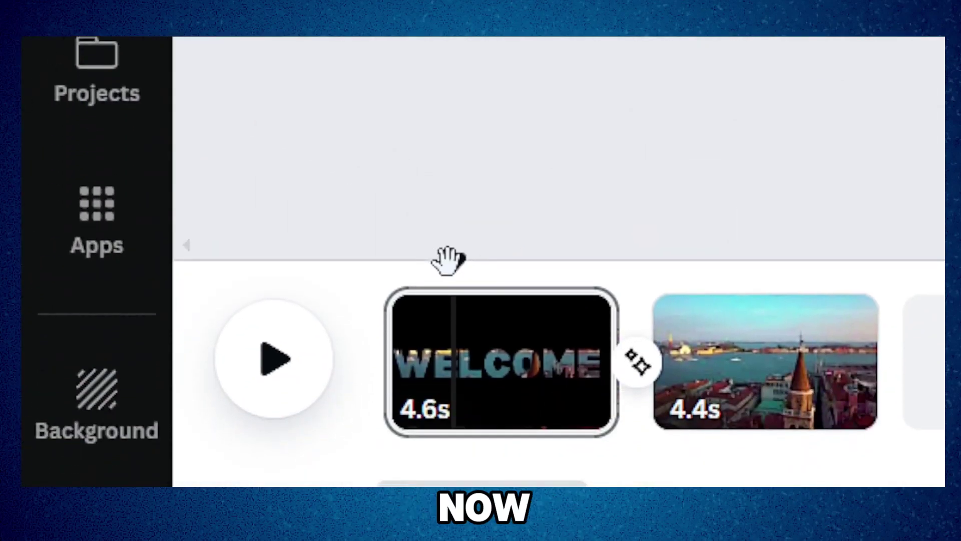
- Play the intro from the start at a larger view to check the zoom through the WELCOME text
{"action": "left_click_drag", "start_coordinate": [420, 411], "coordinate": [342, 413]}
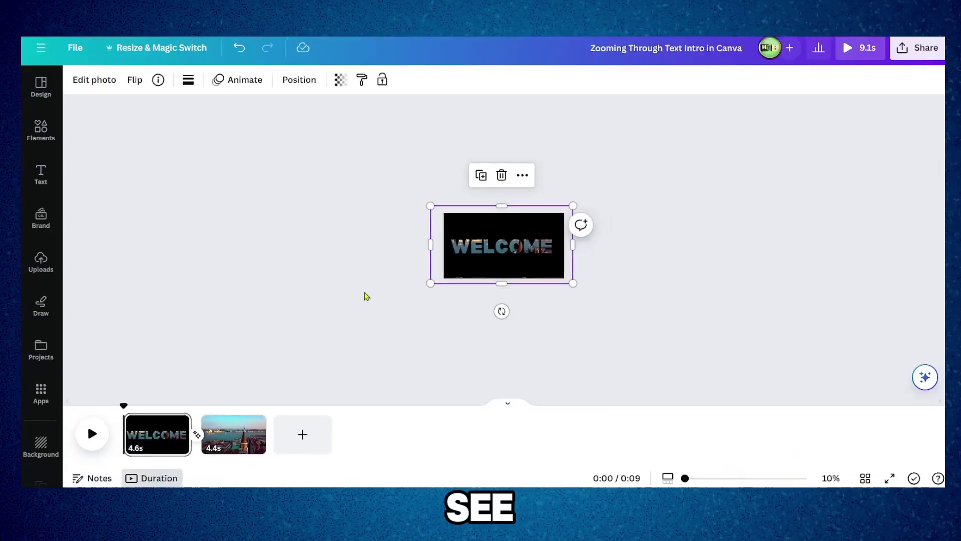
{"action": "left_click_drag", "start_coordinate": [682, 478], "coordinate": [727, 478]}
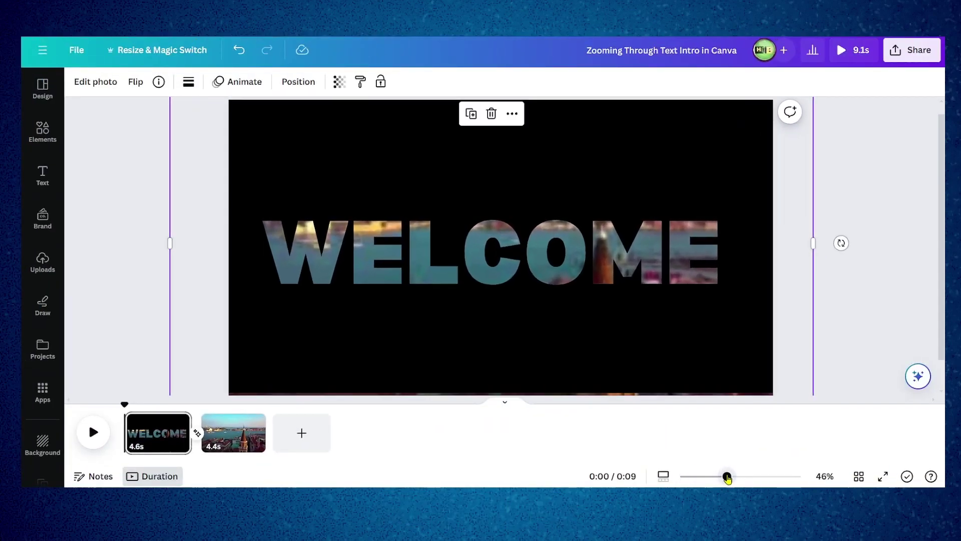
{"action": "left_click", "coordinate": [91, 426]}
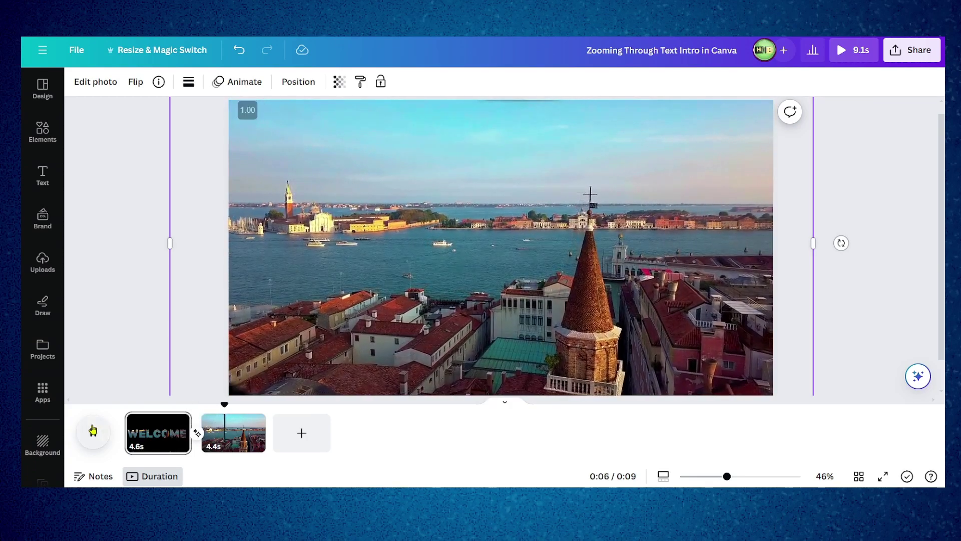
{"action": "left_click", "coordinate": [95, 428]}
- Shorten the first page to 2.9 seconds and the second page to 2.4 seconds
{"action": "left_click_drag", "start_coordinate": [187, 425], "coordinate": [157, 424]}
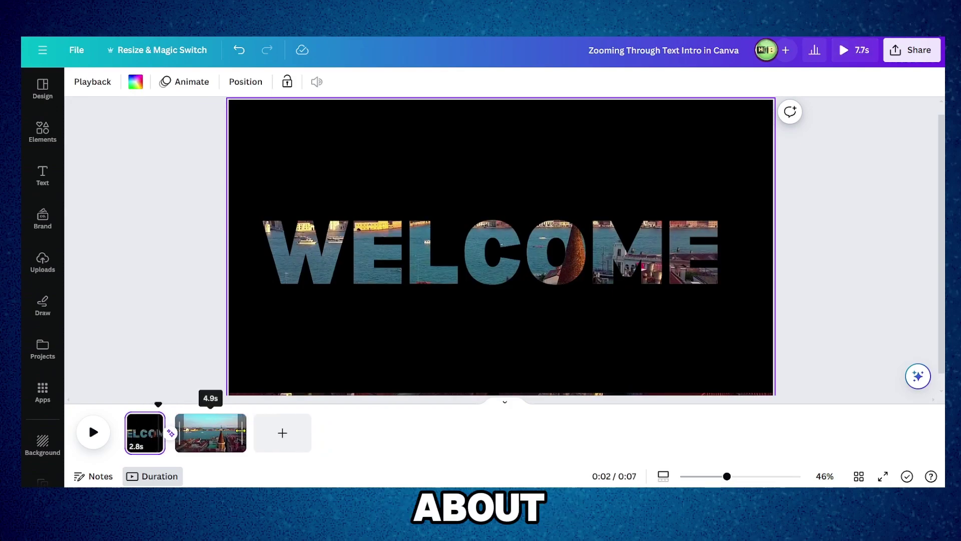
{"action": "left_click_drag", "start_coordinate": [243, 429], "coordinate": [217, 429]}
- Play the shortened intro from the start to check the pace of the zoom transition
{"action": "left_click", "coordinate": [92, 433]}
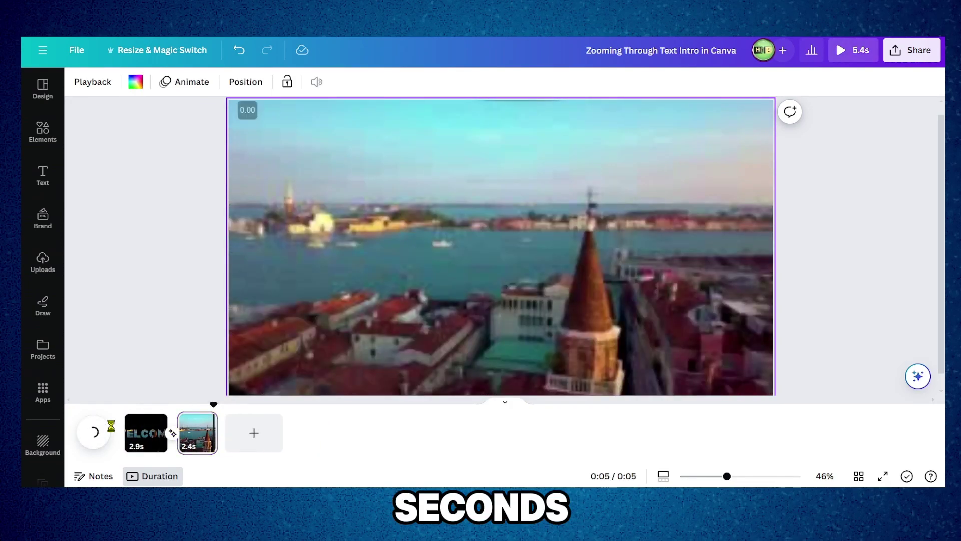
{"action": "left_click_drag", "start_coordinate": [182, 405], "coordinate": [125, 405]}
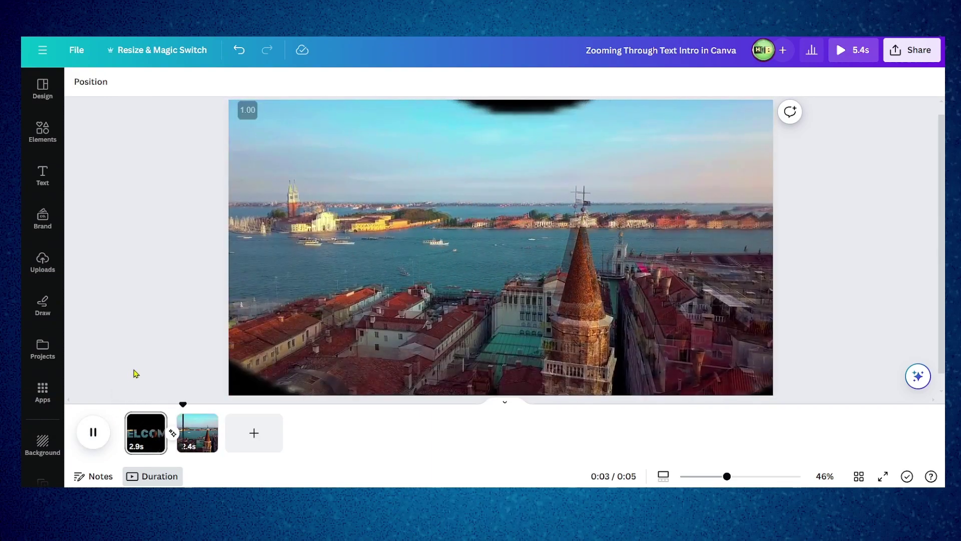
{"action": "key", "text": "space"}
{"action": "left_click_drag", "start_coordinate": [200, 405], "coordinate": [150, 406]}
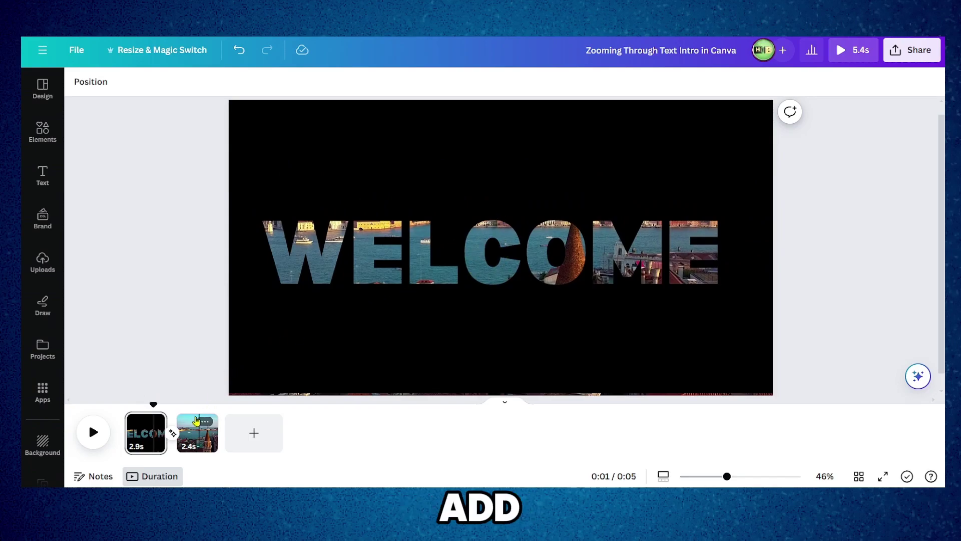
- Examine the second page and the transition around the page junction to see how the letter opening reveals the video
{"action": "left_click", "coordinate": [213, 419]}
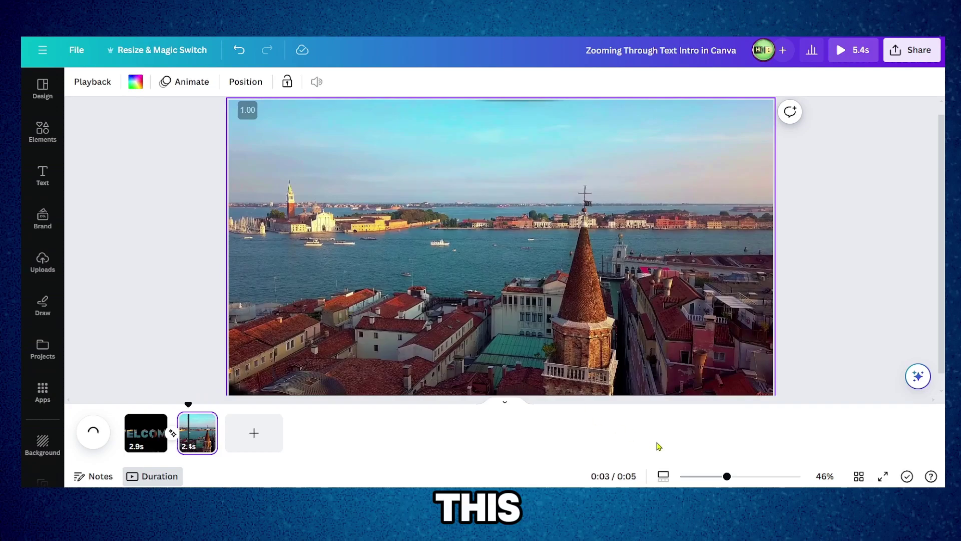
{"action": "left_click_drag", "start_coordinate": [728, 478], "coordinate": [659, 476]}
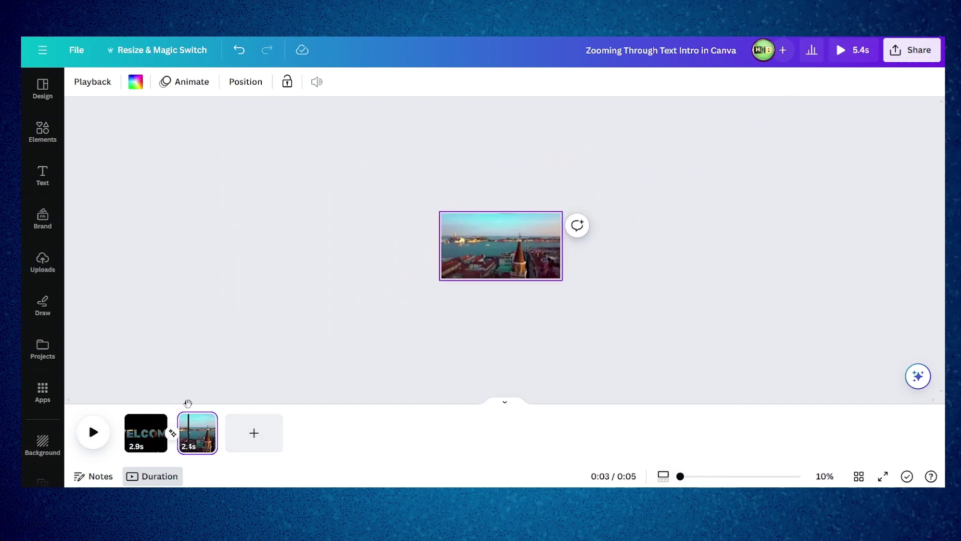
{"action": "key", "text": "space"}
{"action": "left_click", "coordinate": [461, 263]}
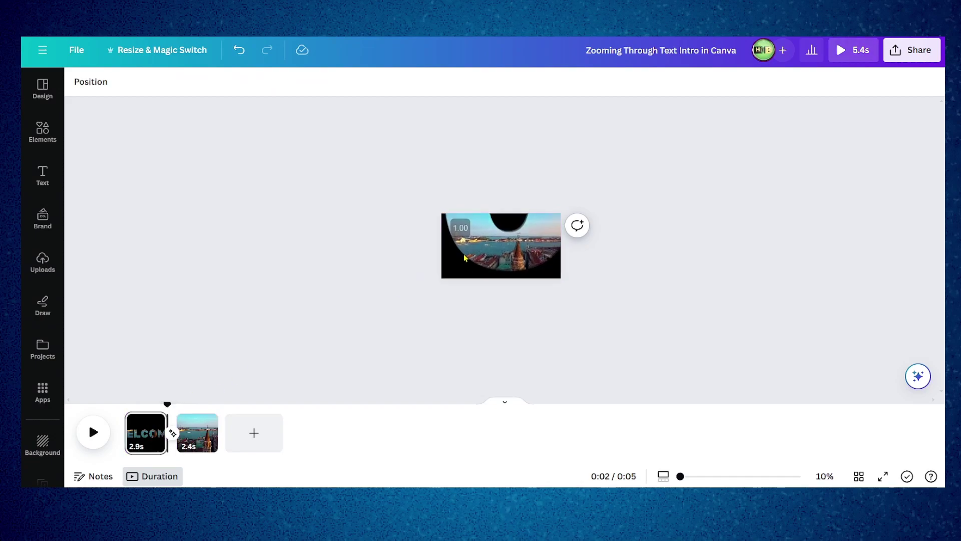
{"action": "key", "text": "space"}
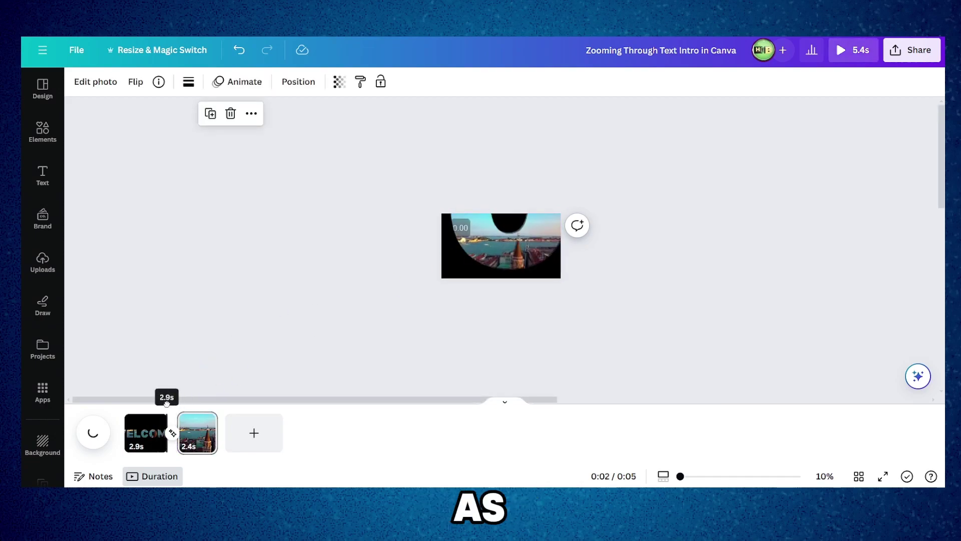
{"action": "left_click", "coordinate": [467, 266]}
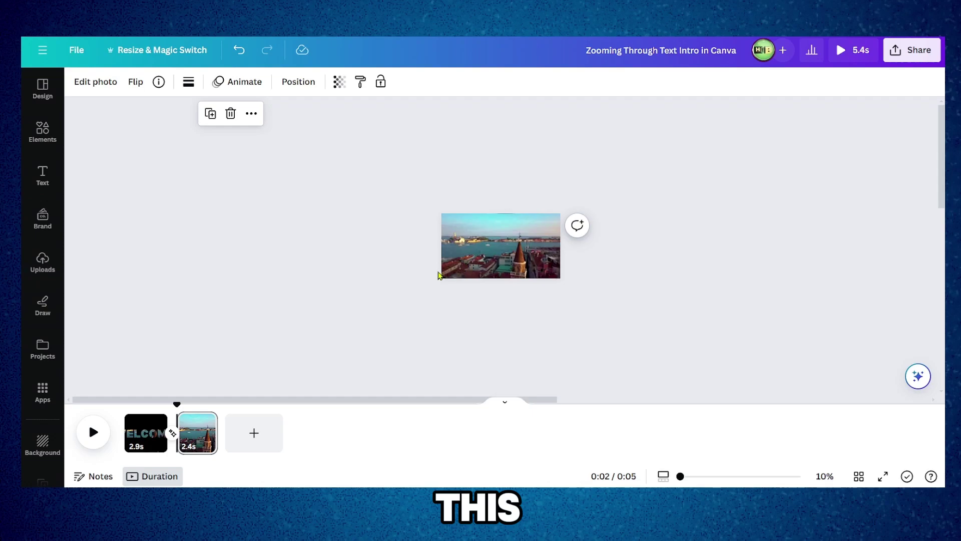
- Remove the transition between the two pages and select the enlarged WELCOME image on the second page
{"action": "left_click", "coordinate": [170, 434]}
{"action": "left_click", "coordinate": [103, 151]}
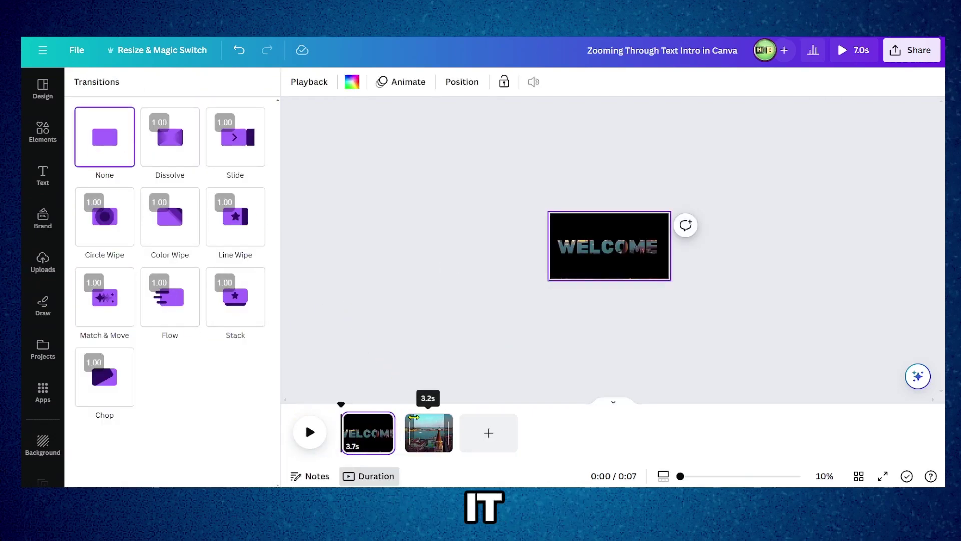
{"action": "left_click", "coordinate": [413, 417]}
{"action": "left_click_drag", "start_coordinate": [431, 406], "coordinate": [560, 366]}
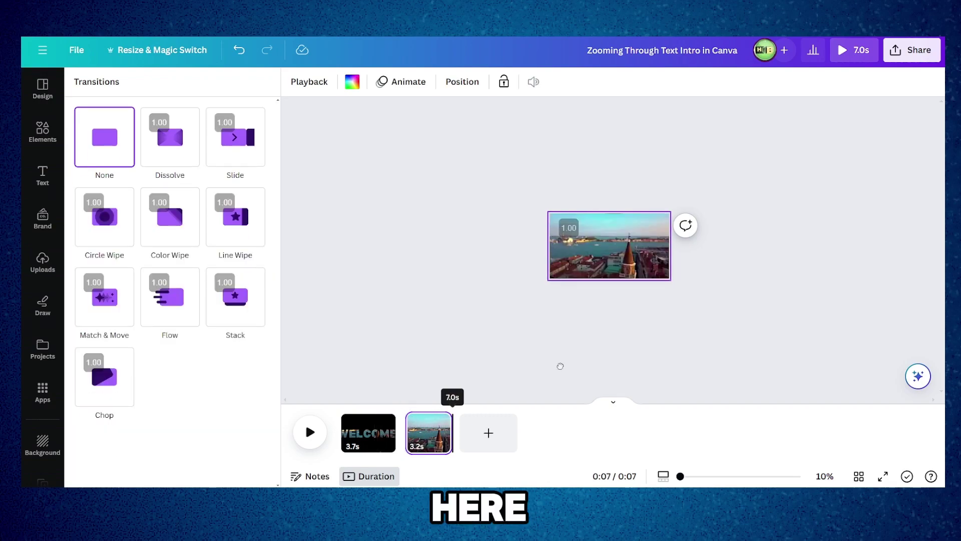
{"action": "left_click", "coordinate": [579, 277]}
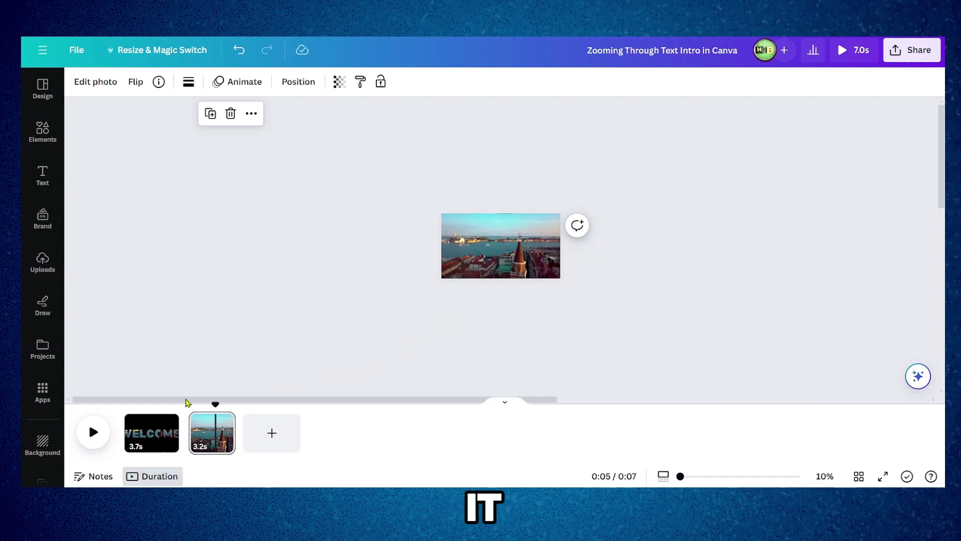
- Copy the WELCOME image from the first page and paste it onto the second page
{"action": "left_click", "coordinate": [152, 435]}
{"action": "right_click", "coordinate": [464, 259]}
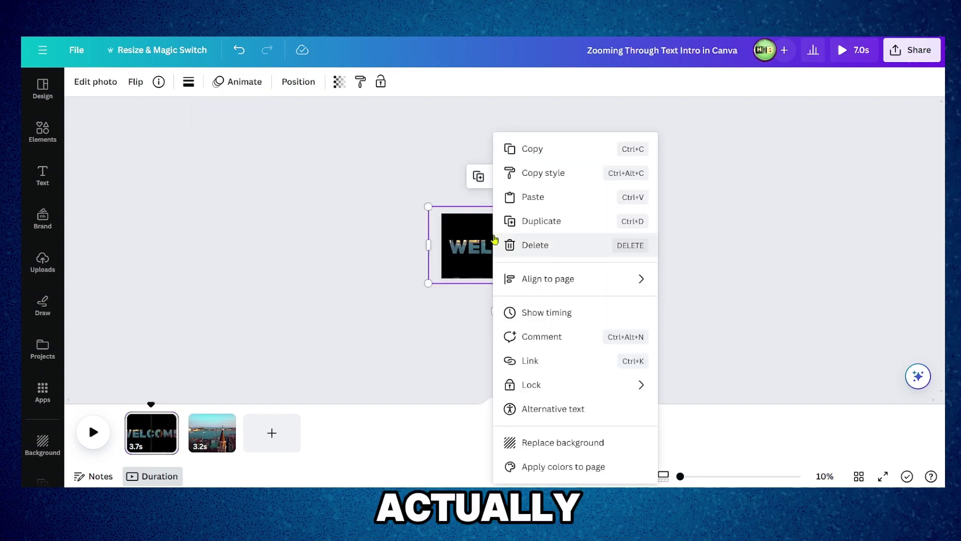
{"action": "left_click", "coordinate": [512, 156]}
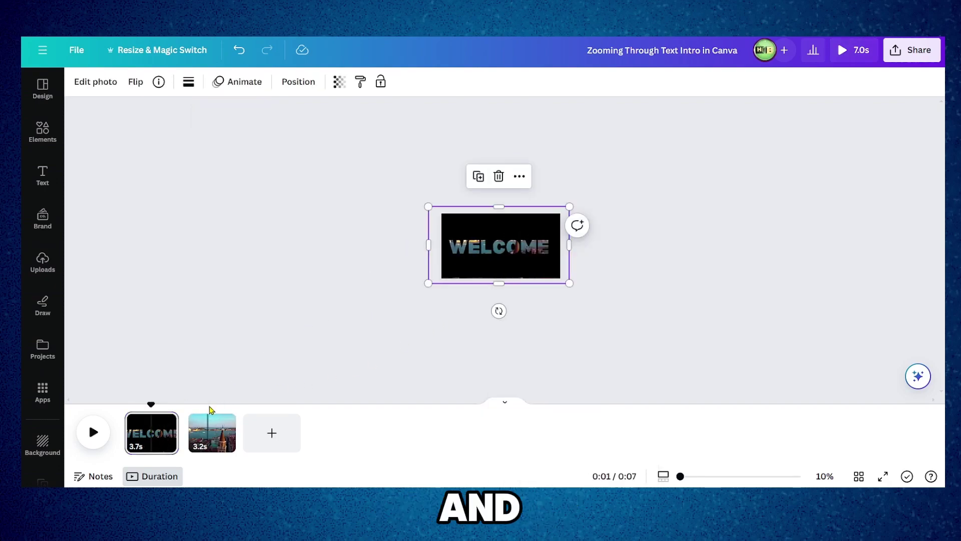
{"action": "left_click", "coordinate": [212, 415]}
{"action": "key", "text": "ctrl+v"}
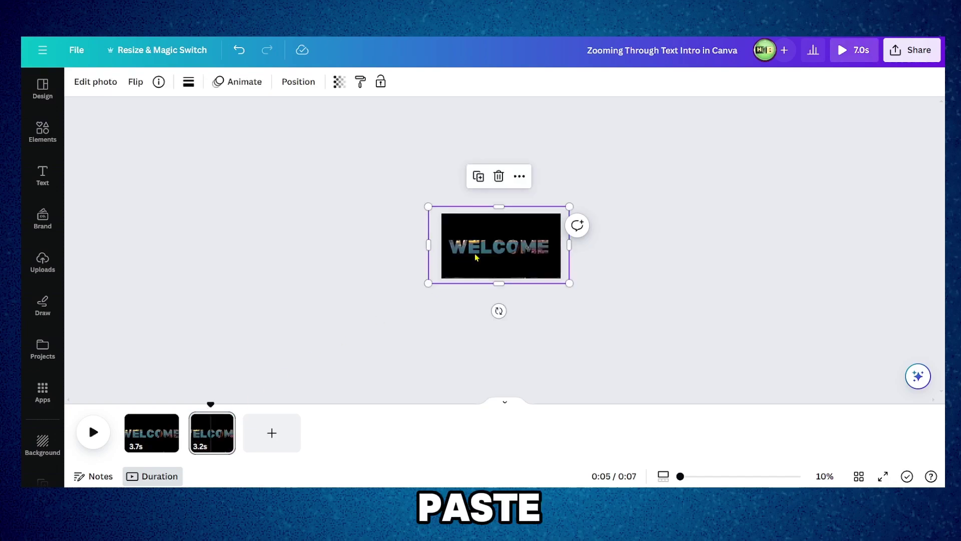
- Try enlarging and repositioning the pasted WELCOME image on the second page, and undo the last change
{"action": "left_click_drag", "start_coordinate": [569, 283], "coordinate": [729, 371]}
{"action": "left_click_drag", "start_coordinate": [563, 309], "coordinate": [365, 214]}
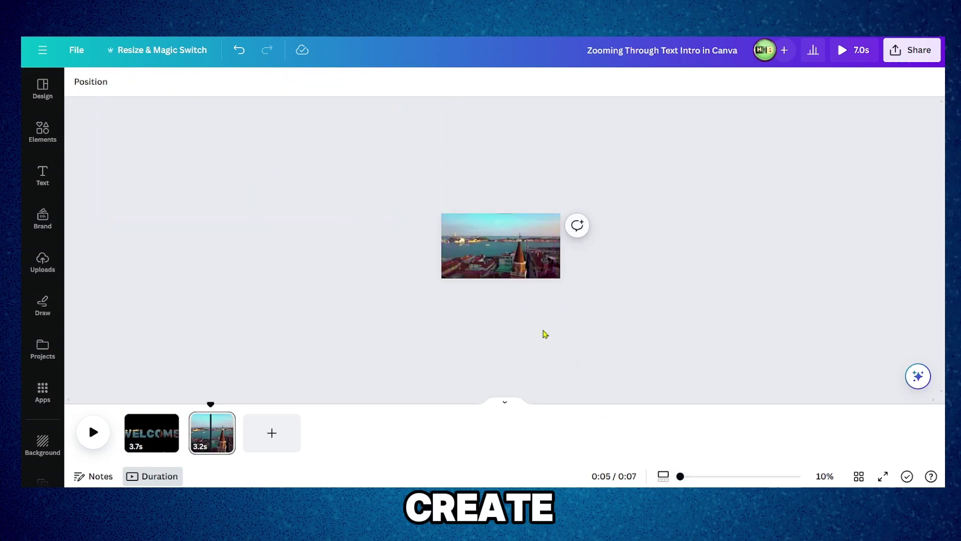
{"action": "key", "text": "ctrl+z"}
- Enlarge the WELCOME image on the second page well beyond the page edges, shifting it up and to the left
{"action": "left_click_drag", "start_coordinate": [469, 242], "coordinate": [349, 186]}
{"action": "left_click_drag", "start_coordinate": [528, 265], "coordinate": [369, 193]}
{"action": "left_click_drag", "start_coordinate": [563, 303], "coordinate": [743, 450]}
{"action": "left_click_drag", "start_coordinate": [579, 325], "coordinate": [567, 287]}
{"action": "left_click_drag", "start_coordinate": [481, 233], "coordinate": [376, 183]}
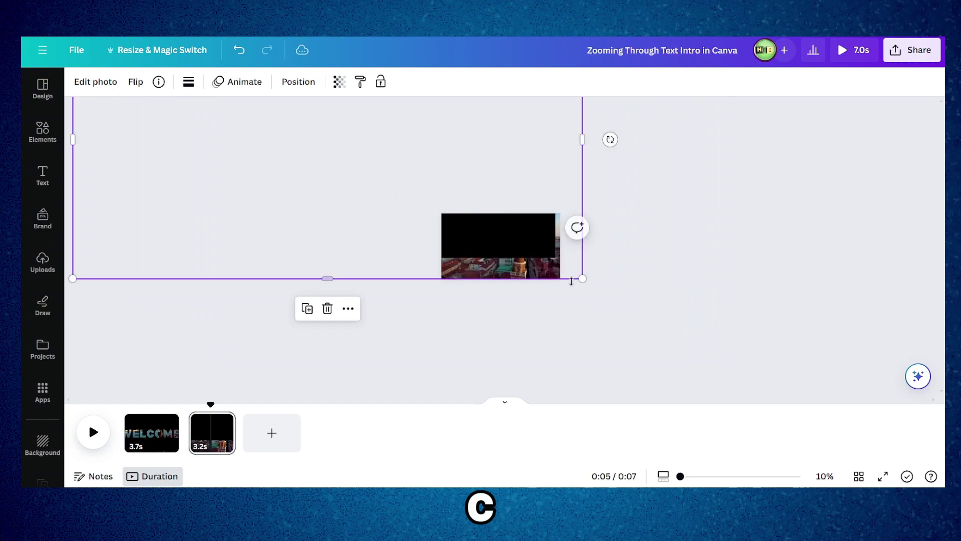
{"action": "left_click_drag", "start_coordinate": [581, 278], "coordinate": [676, 305]}
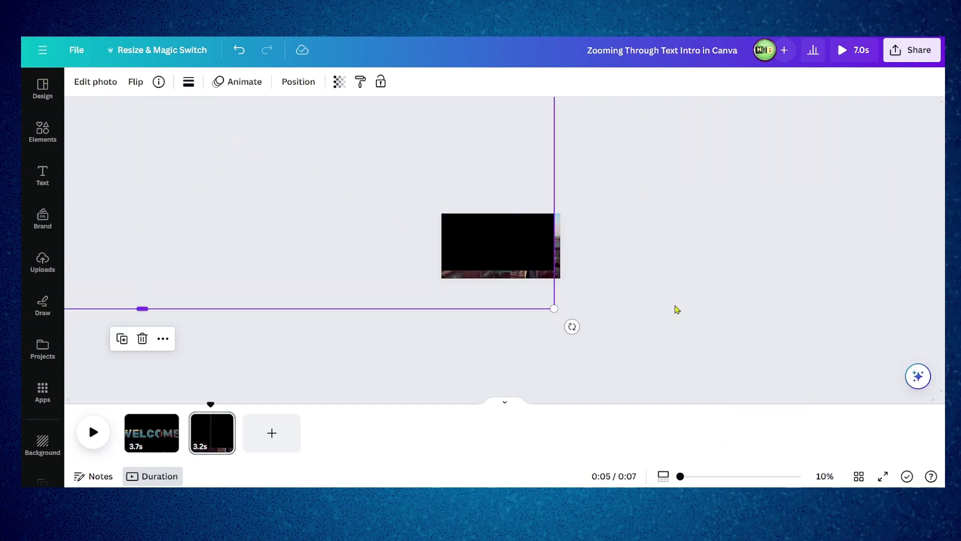
- Undo the last change on the second page, enlarge the WELCOME image further and reposition it over the page
{"action": "key", "text": "ctrl+z"}
{"action": "left_click_drag", "start_coordinate": [553, 245], "coordinate": [624, 300]}
{"action": "left_click", "coordinate": [330, 174]}
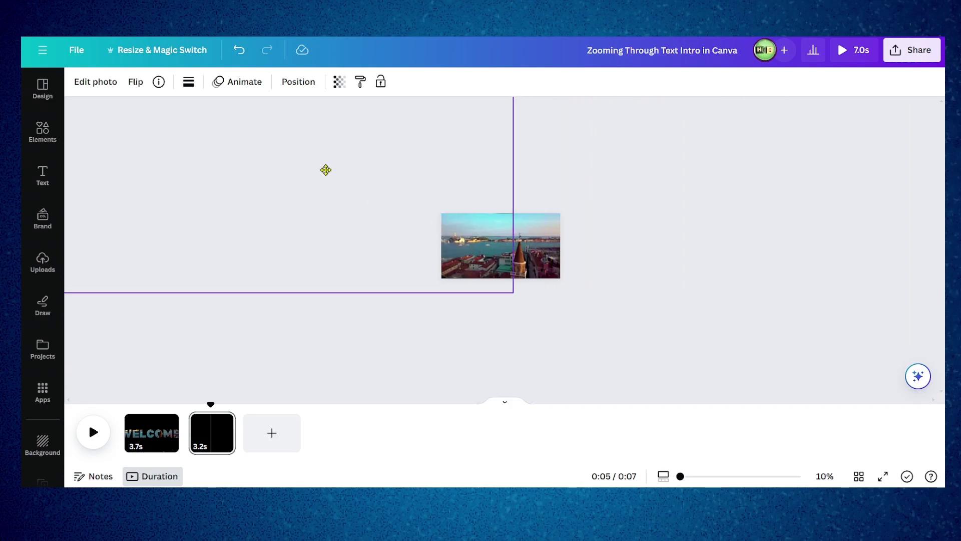
{"action": "left_click_drag", "start_coordinate": [488, 259], "coordinate": [550, 272]}
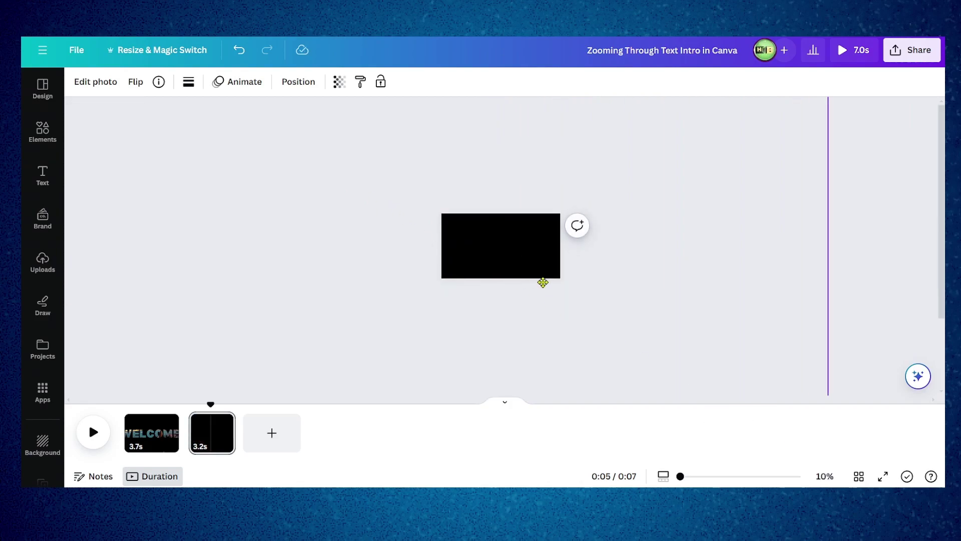
{"action": "left_click_drag", "start_coordinate": [470, 216], "coordinate": [490, 245]}
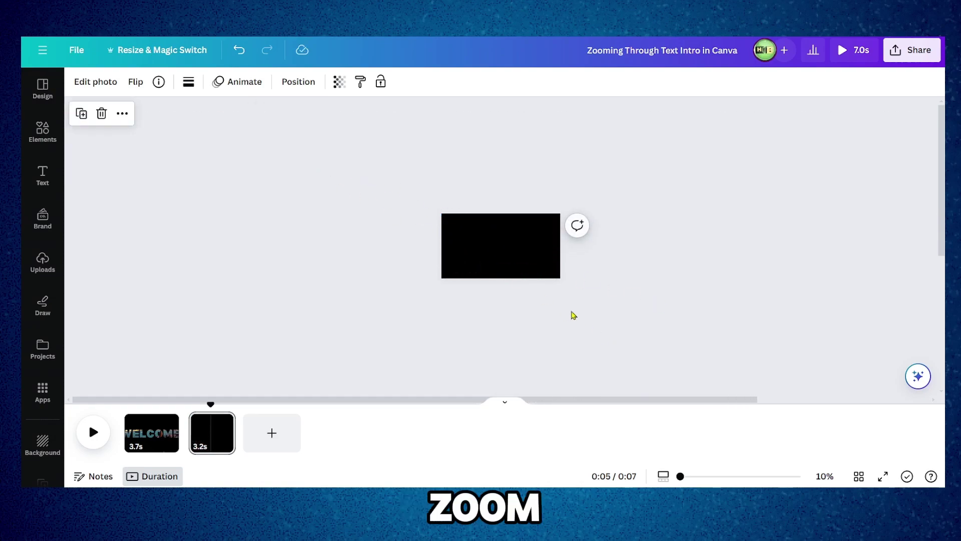
- Scale up the second page's WELCOME image again and shift it up and to the left until a letter opening uncovers the video
{"action": "left_click_drag", "start_coordinate": [596, 304], "coordinate": [780, 437]}
{"action": "left_click_drag", "start_coordinate": [549, 298], "coordinate": [320, 150]}
{"action": "left_click_drag", "start_coordinate": [368, 213], "coordinate": [368, 191]}
{"action": "left_click", "coordinate": [368, 191]}
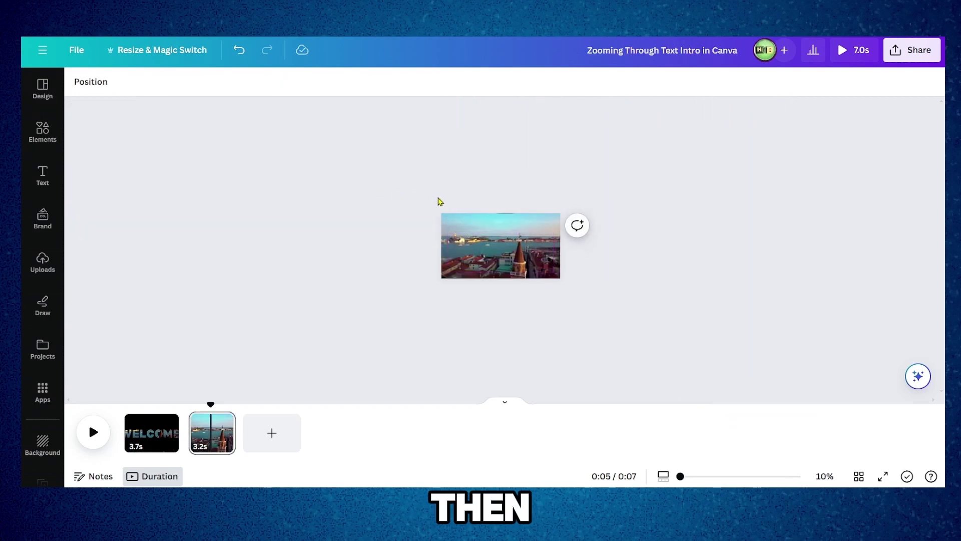
- Enlarge the WELCOME image on the second page once more and position it so that no black area covers the video
{"action": "left_click_drag", "start_coordinate": [492, 242], "coordinate": [408, 210]}
{"action": "left_click_drag", "start_coordinate": [468, 228], "coordinate": [420, 221]}
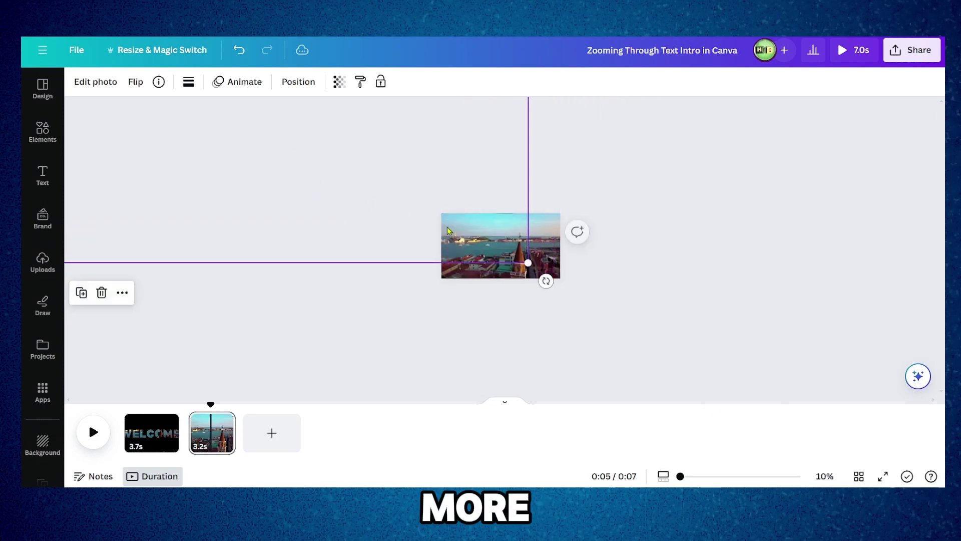
{"action": "left_click_drag", "start_coordinate": [525, 261], "coordinate": [676, 371]}
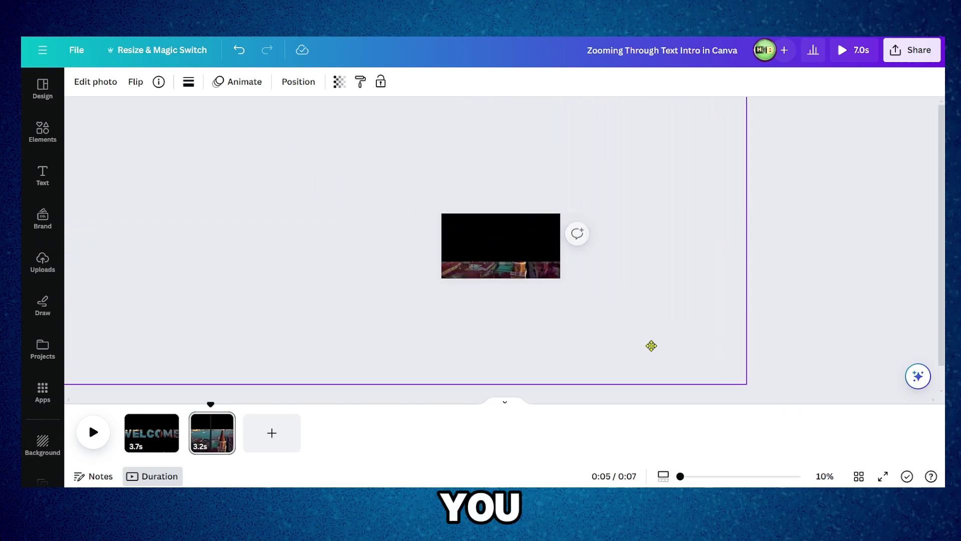
{"action": "left_click_drag", "start_coordinate": [512, 262], "coordinate": [754, 227]}
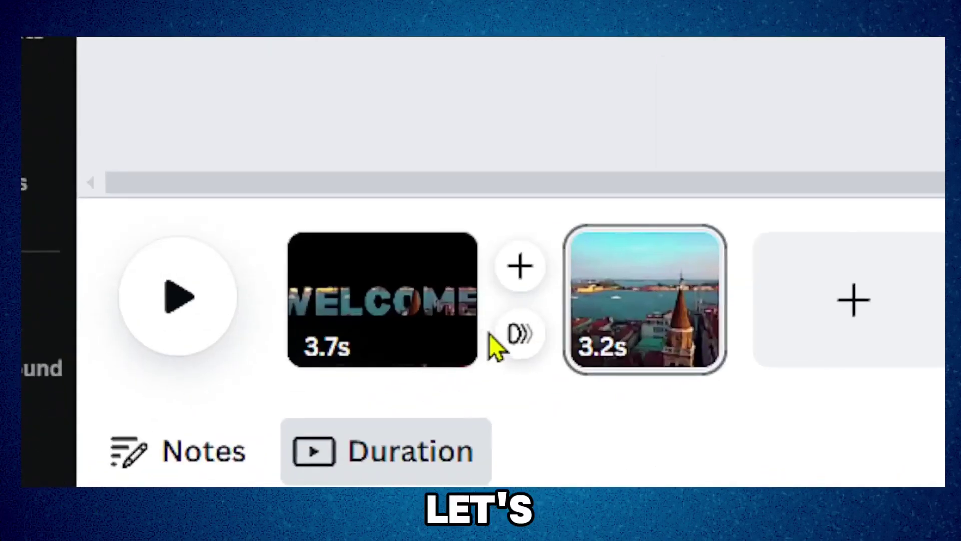
- Apply the Match & Move transition between the two pages and set its duration to 1.6 seconds
{"action": "left_click", "coordinate": [187, 442]}
{"action": "left_click", "coordinate": [288, 150]}
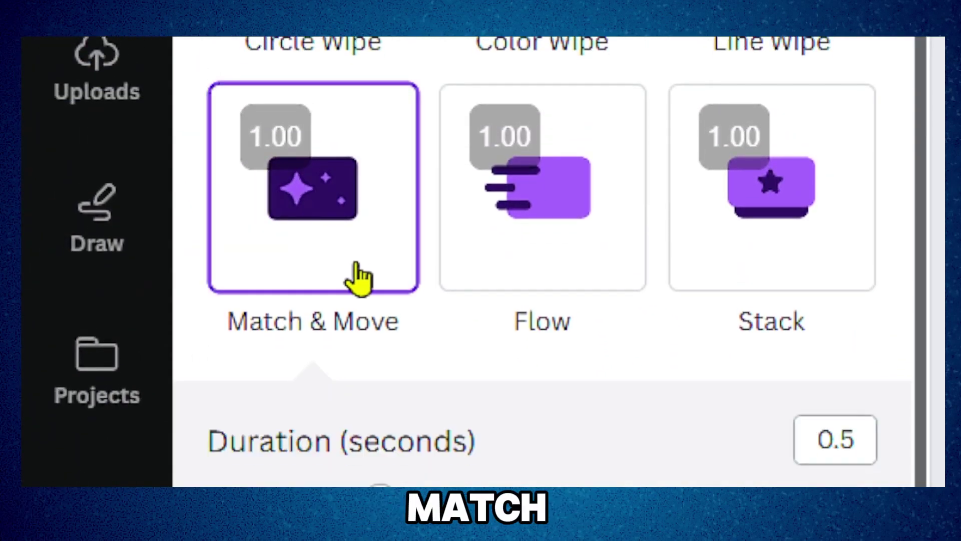
{"action": "left_click_drag", "start_coordinate": [305, 374], "coordinate": [784, 370]}
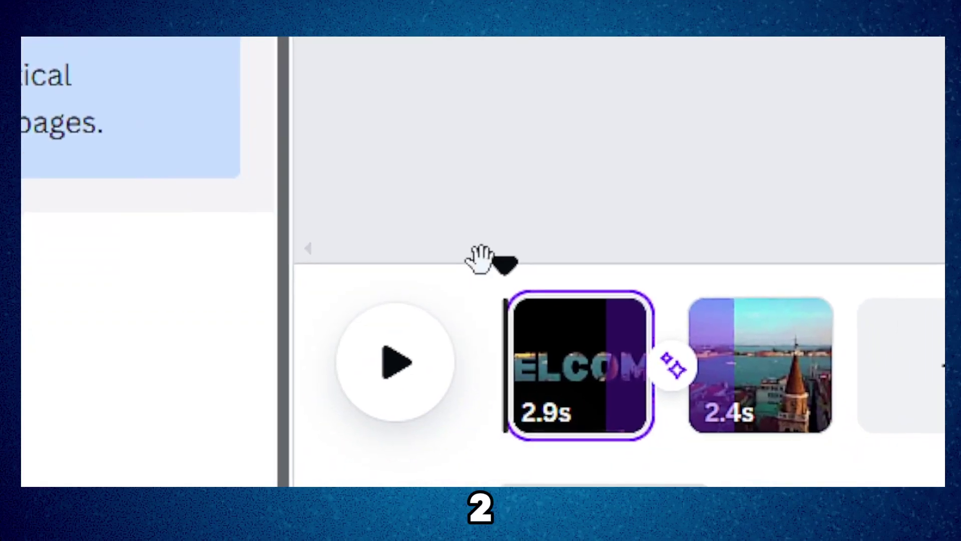
- Play the intro from the start with the canvas at 42% to check the zoom through the text
{"action": "mouse_move", "coordinate": [484, 300]}
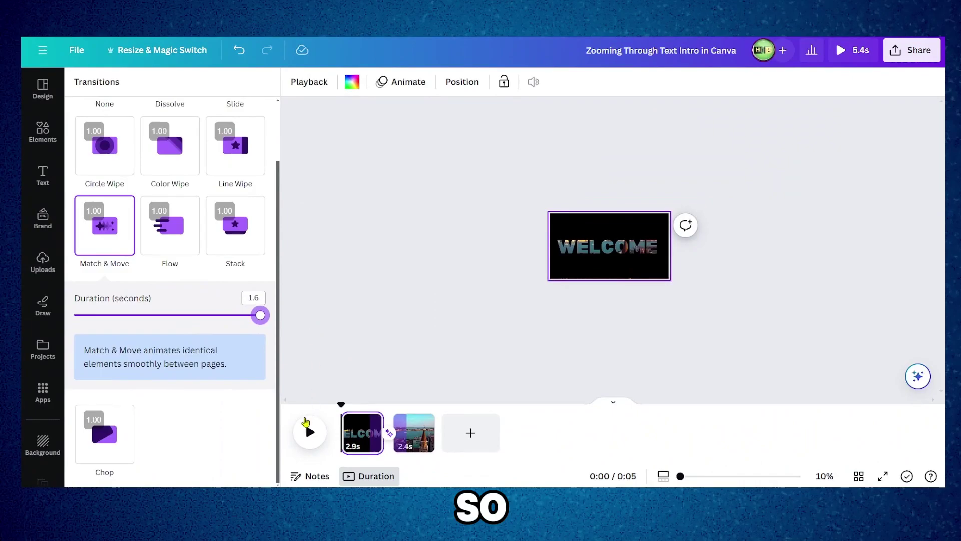
{"action": "left_click", "coordinate": [306, 423]}
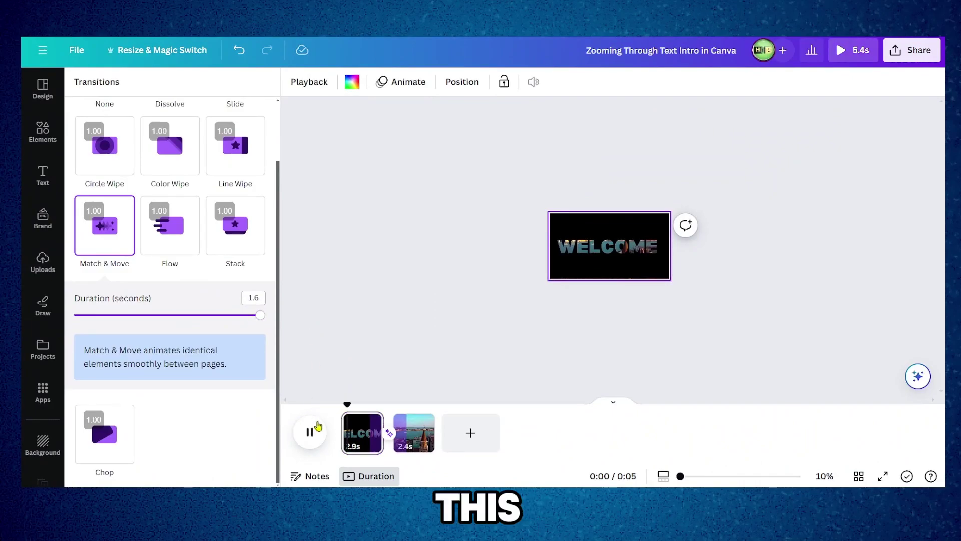
{"action": "left_click_drag", "start_coordinate": [680, 476], "coordinate": [723, 476]}
{"action": "left_click", "coordinate": [313, 432]}
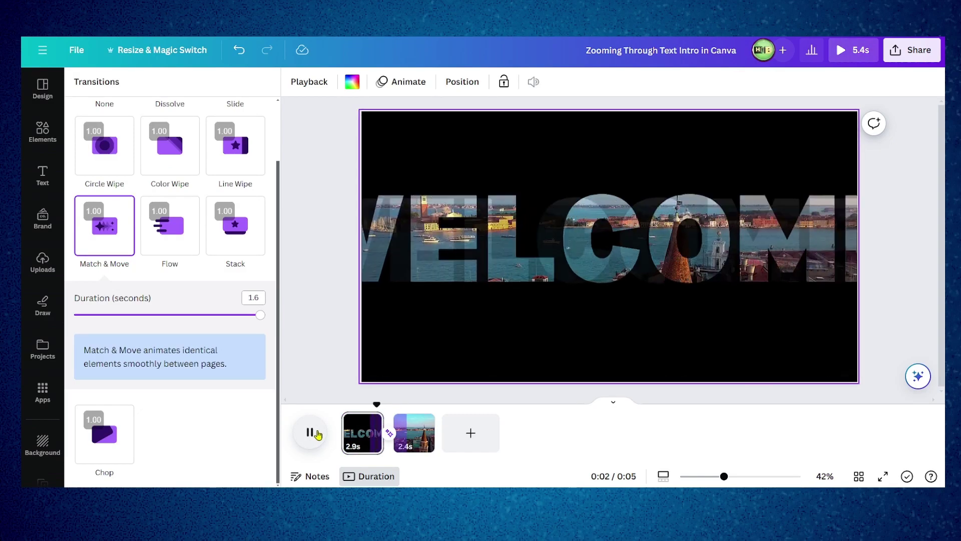
{"action": "left_click", "coordinate": [313, 438]}
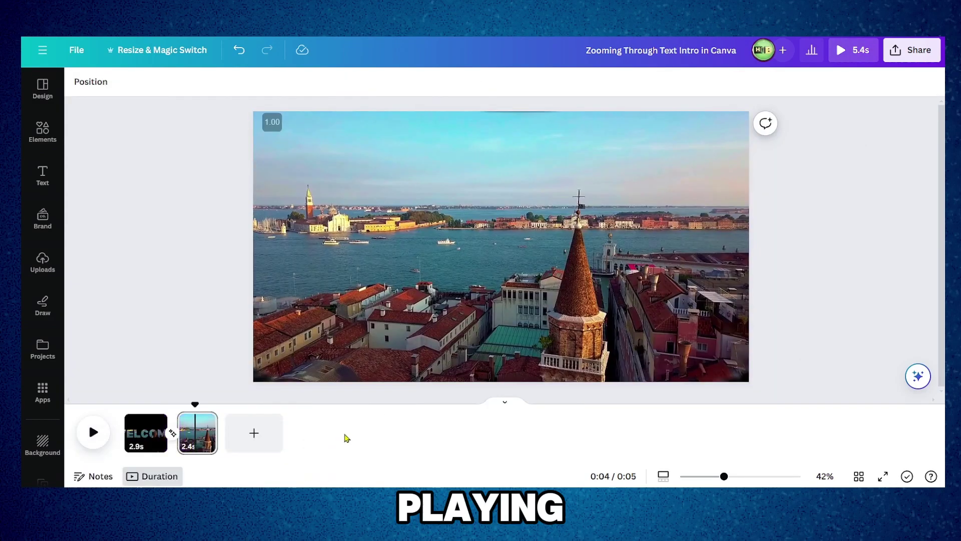
- Compare the WELCOME image on the first page with the revealed video on the second page
{"action": "left_click", "coordinate": [146, 433]}
{"action": "left_click", "coordinate": [405, 324]}
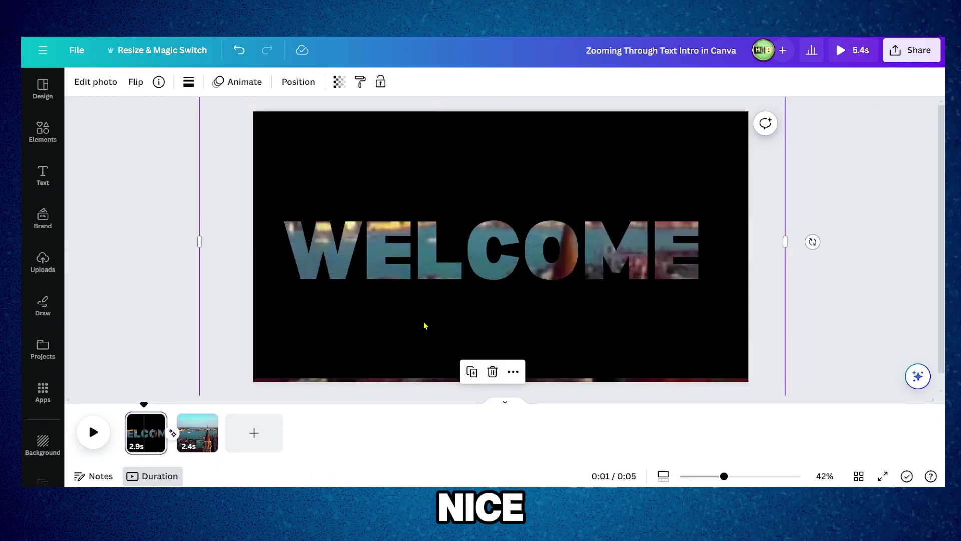
{"action": "left_click_drag", "start_coordinate": [422, 324], "coordinate": [423, 325]}
{"action": "left_click", "coordinate": [197, 432]}
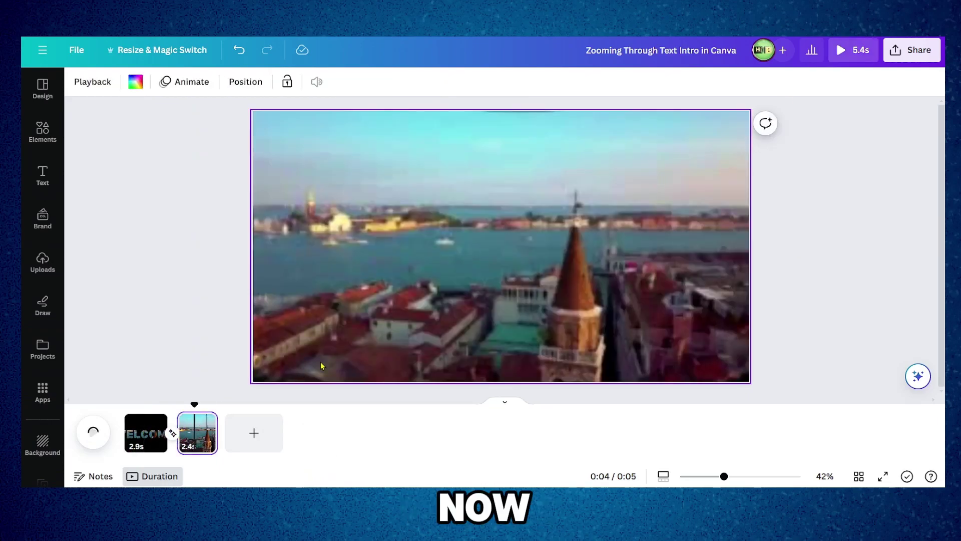
{"action": "right_click", "coordinate": [155, 422]}
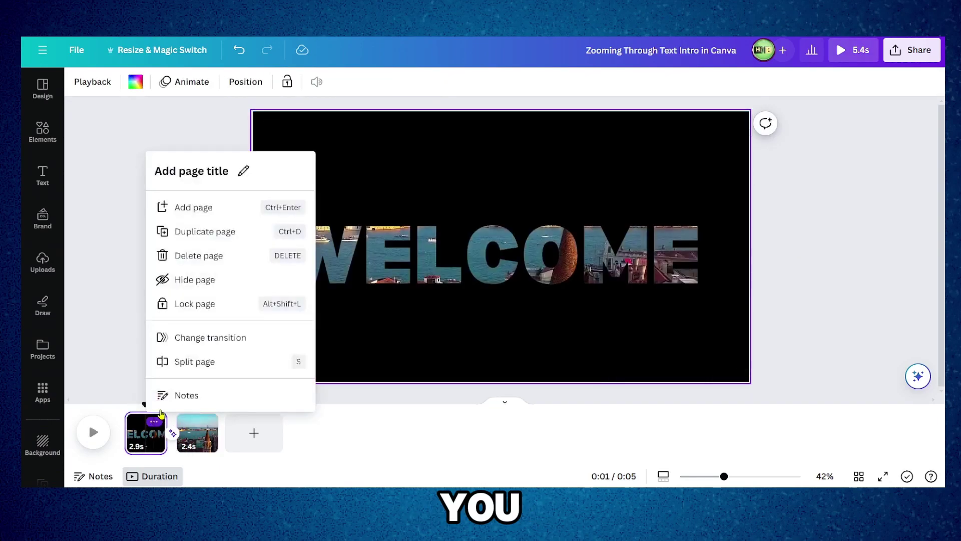
- Show the timing of the WELCOME image layer on the first page
{"action": "left_click", "coordinate": [416, 293]}
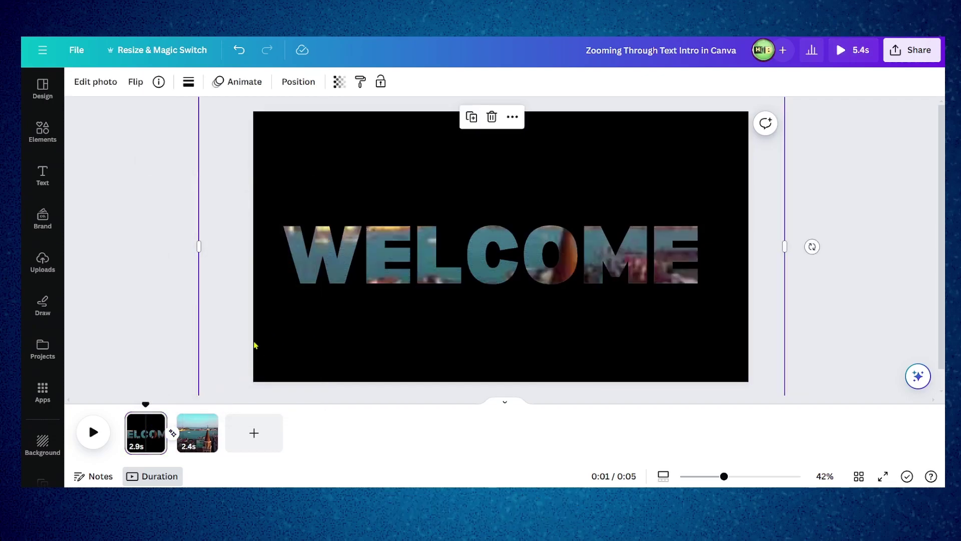
{"action": "left_click", "coordinate": [298, 81]}
{"action": "left_click", "coordinate": [223, 84]}
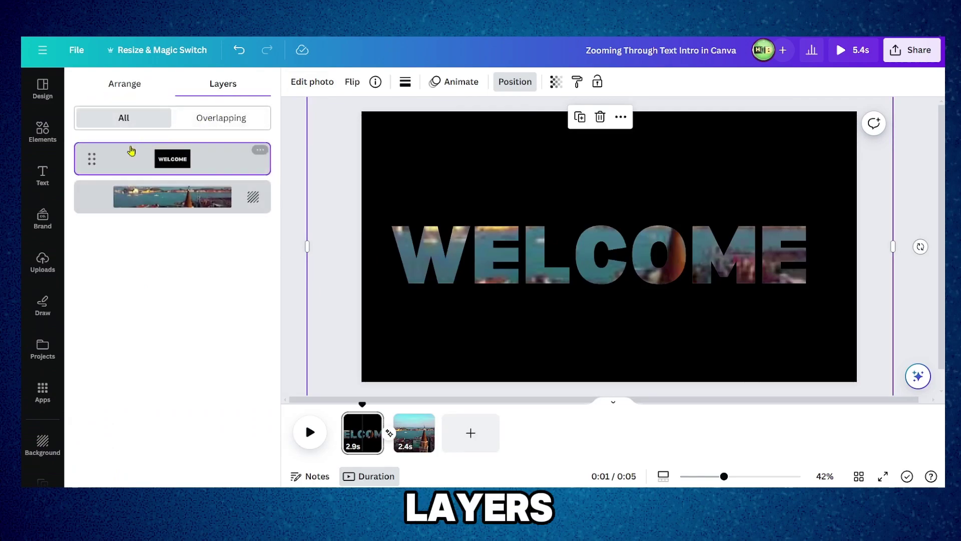
{"action": "left_click", "coordinate": [261, 150]}
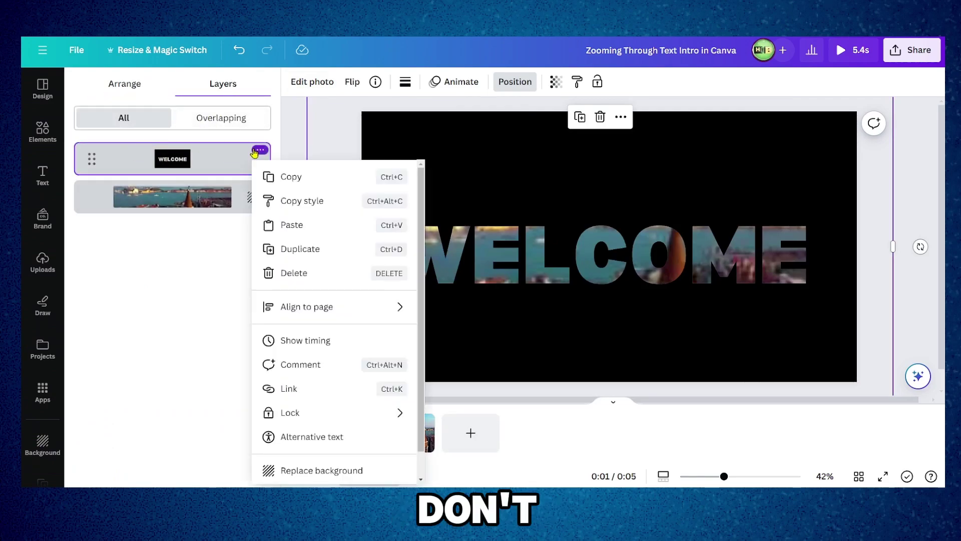
{"action": "scroll", "coordinate": [318, 233], "scroll_direction": "down", "scroll_amount": 1}
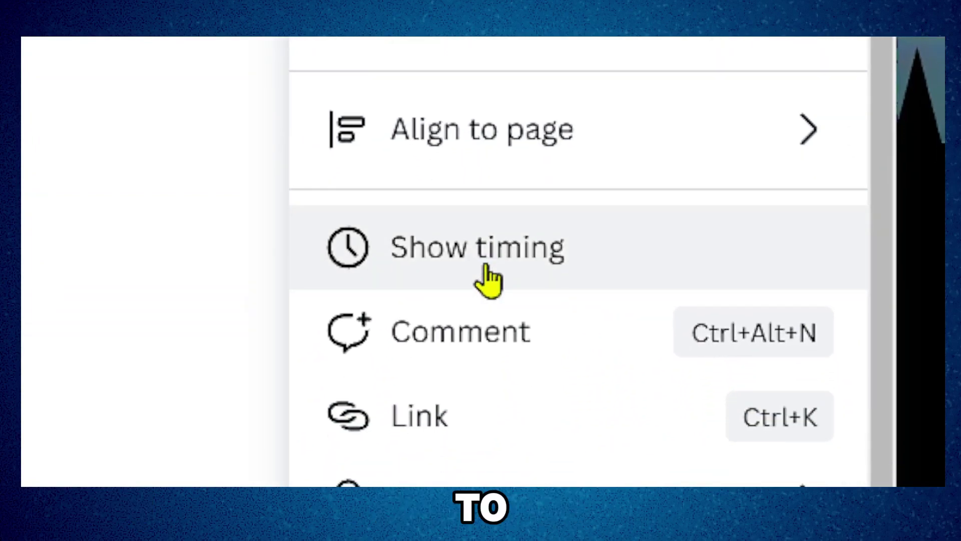
{"action": "left_click", "coordinate": [488, 280]}
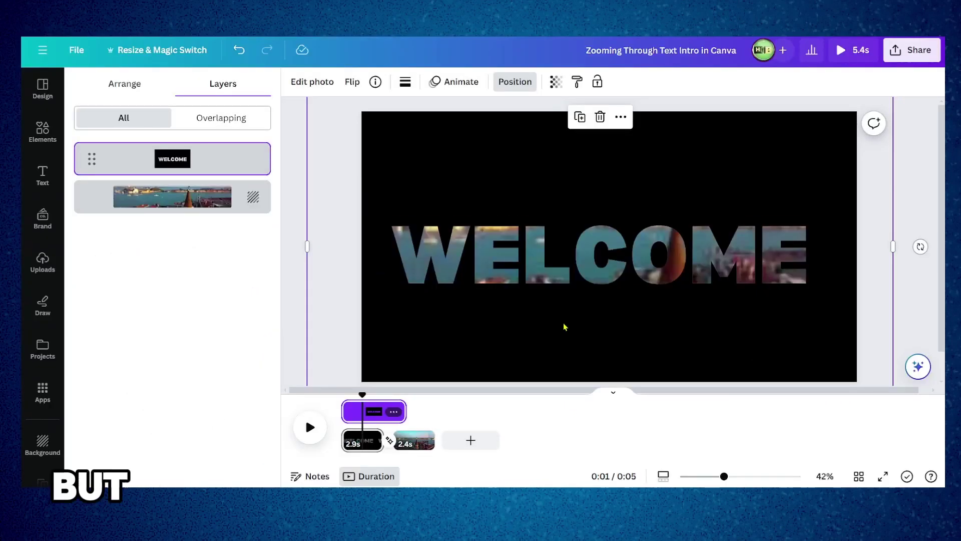
- Set the first page's WELCOME image transparency to 0, and preview the background video layer from its beginning
{"action": "left_click", "coordinate": [555, 82]}
{"action": "left_click_drag", "start_coordinate": [541, 132], "coordinate": [441, 131]}
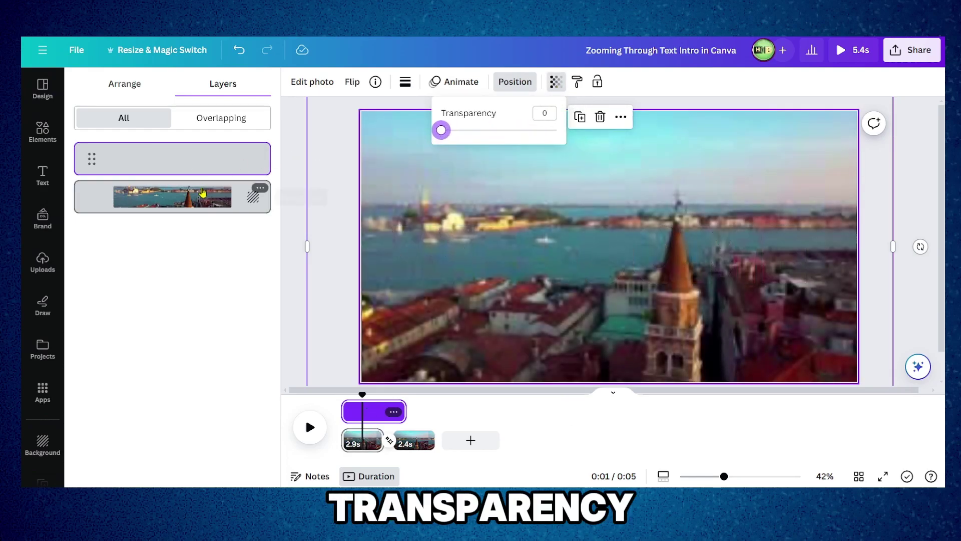
{"action": "left_click", "coordinate": [235, 207]}
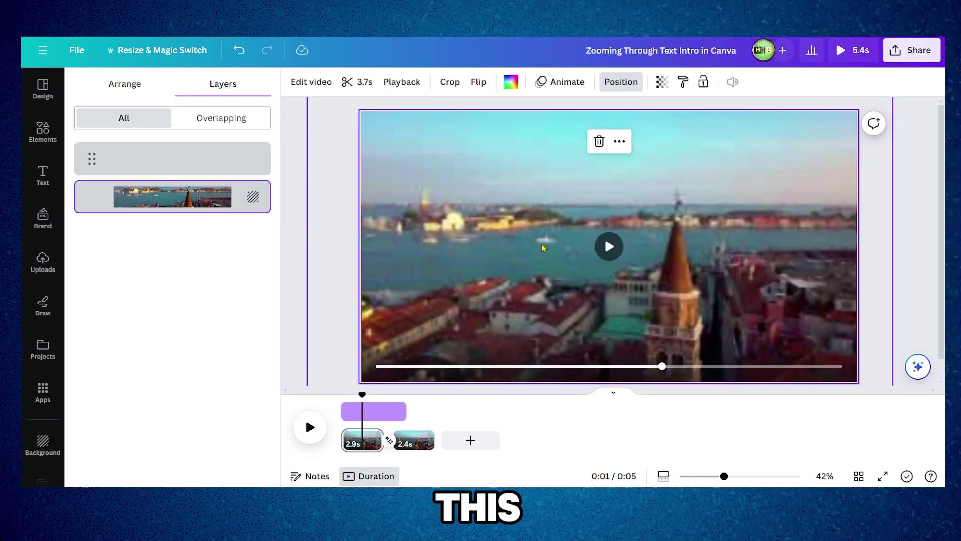
{"action": "left_click", "coordinate": [606, 255]}
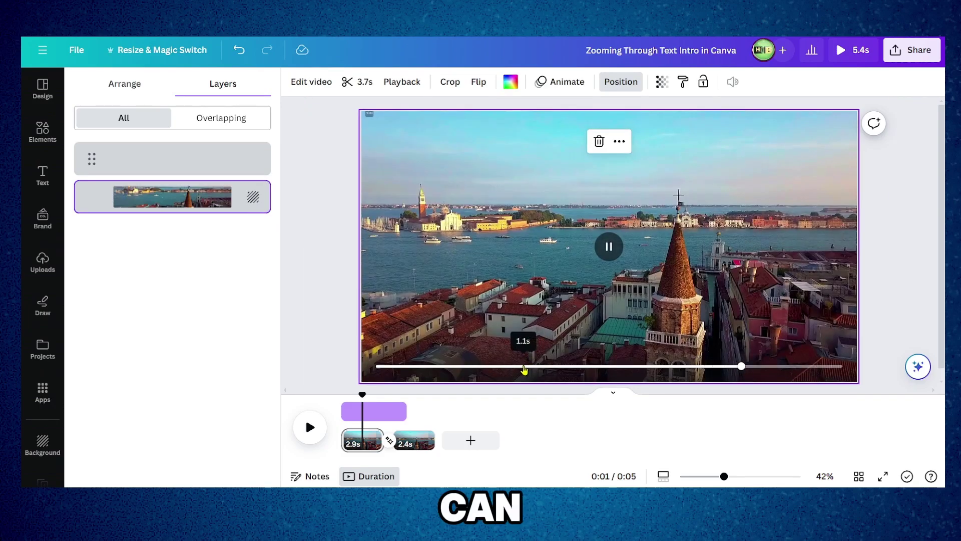
{"action": "left_click_drag", "start_coordinate": [521, 365], "coordinate": [379, 365]}
{"action": "left_click", "coordinate": [613, 248]}
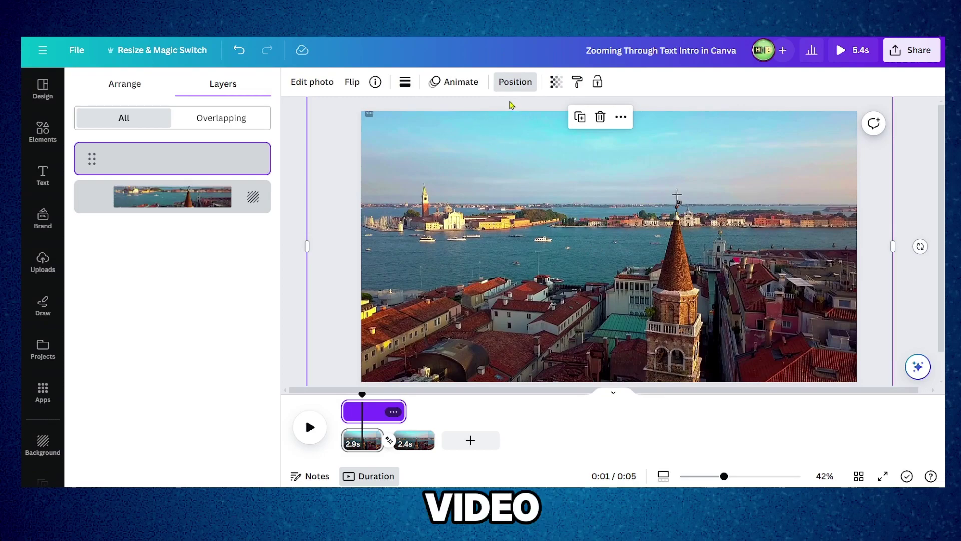
- Adjust the first page's WELCOME image to a temperature of 47 and a brightness of 5
{"action": "left_click", "coordinate": [311, 84]}
{"action": "left_click", "coordinate": [176, 92]}
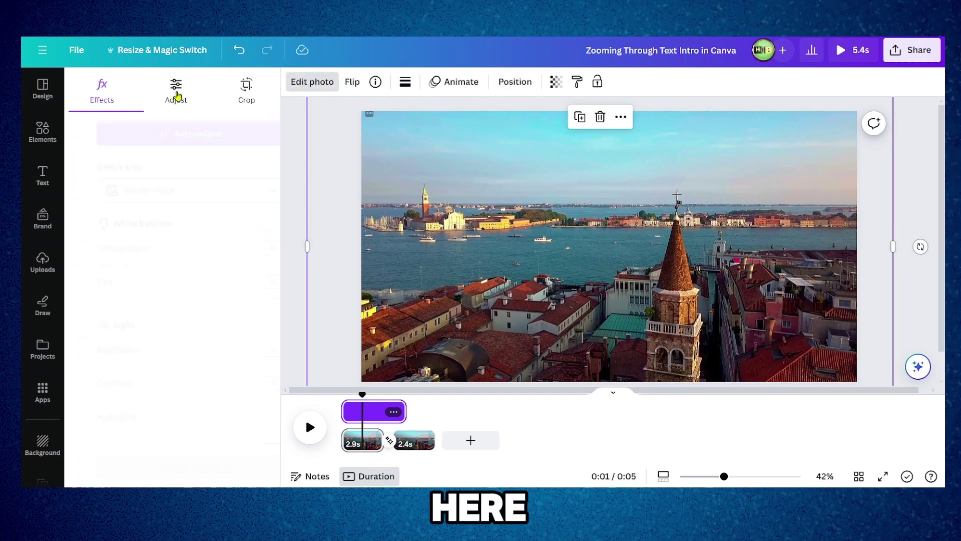
{"action": "left_click_drag", "start_coordinate": [167, 266], "coordinate": [213, 266]}
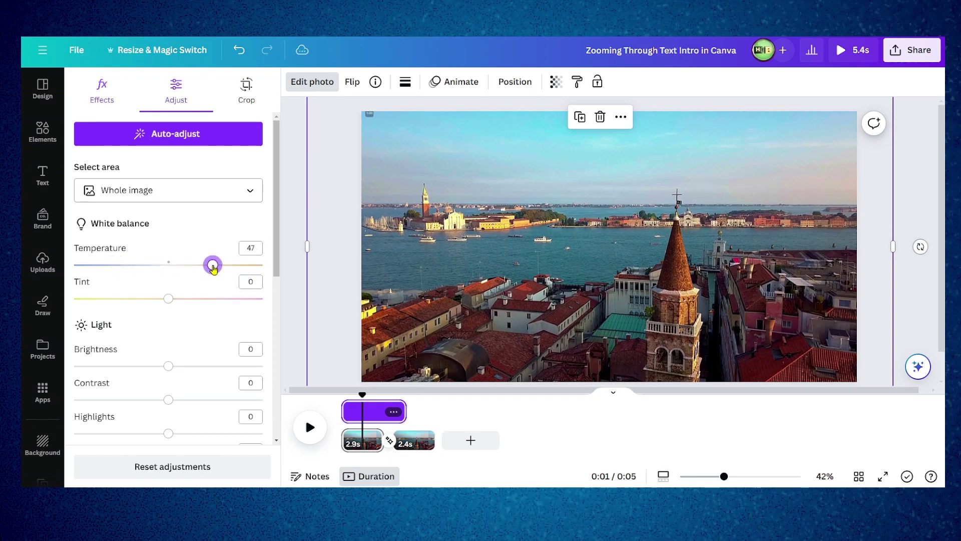
{"action": "scroll", "coordinate": [153, 239], "scroll_direction": "down", "scroll_amount": 3}
{"action": "mouse_move", "coordinate": [169, 220]}
{"action": "left_mouse_down"}
{"action": "mouse_move", "coordinate": [185, 221]}
{"action": "mouse_move", "coordinate": [173, 220]}
{"action": "left_mouse_up"}
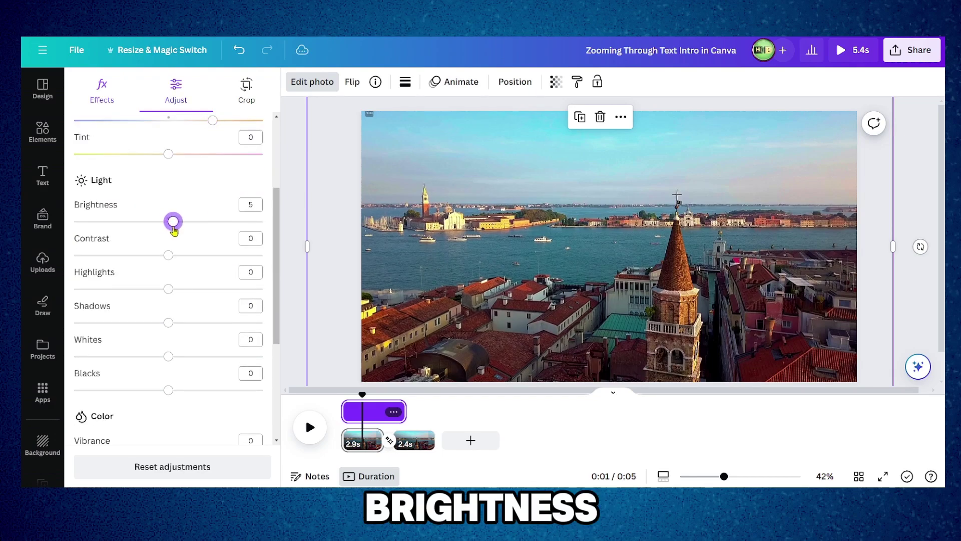
- Set the clarity of the WELCOME image on the first page to 21
{"action": "scroll", "coordinate": [195, 288], "scroll_direction": "down", "scroll_amount": 4}
{"action": "scroll", "coordinate": [192, 284], "scroll_direction": "up", "scroll_amount": 5}
{"action": "scroll", "coordinate": [192, 284], "scroll_direction": "down", "scroll_amount": 2}
{"action": "scroll", "coordinate": [194, 283], "scroll_direction": "down", "scroll_amount": 2}
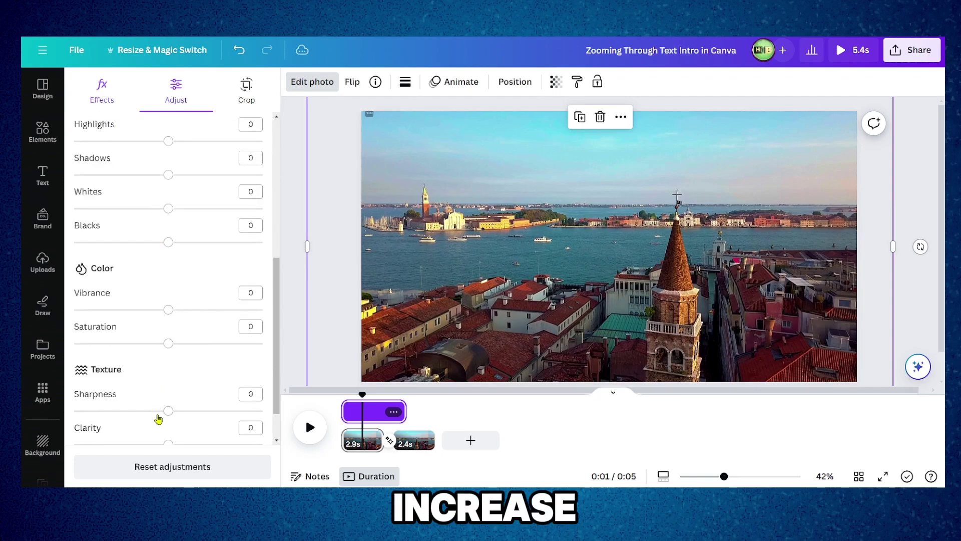
{"action": "left_click_drag", "start_coordinate": [168, 444], "coordinate": [189, 442]}
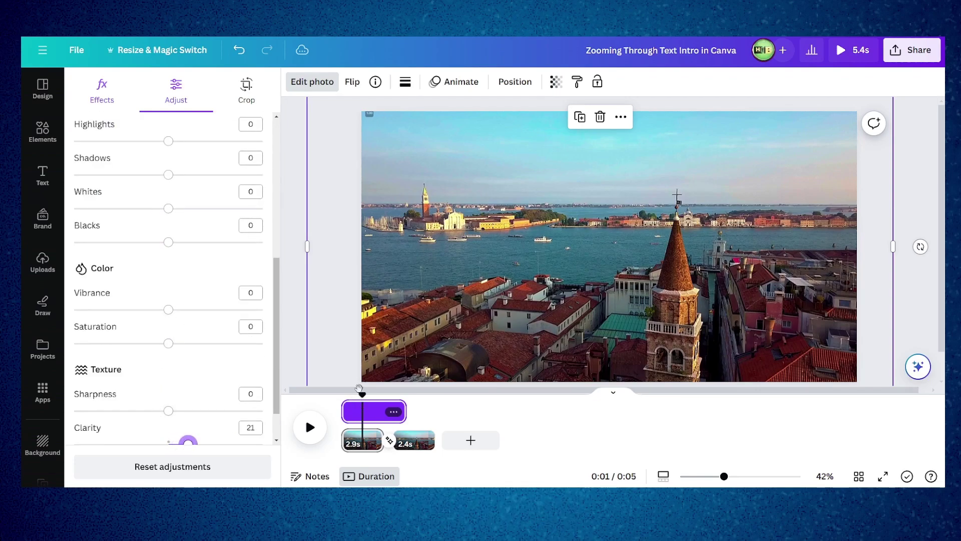
- Restore the WELCOME image on the first page to full opacity and play the intro from the start
{"action": "left_click", "coordinate": [555, 82]}
{"action": "left_click_drag", "start_coordinate": [442, 129], "coordinate": [556, 130]}
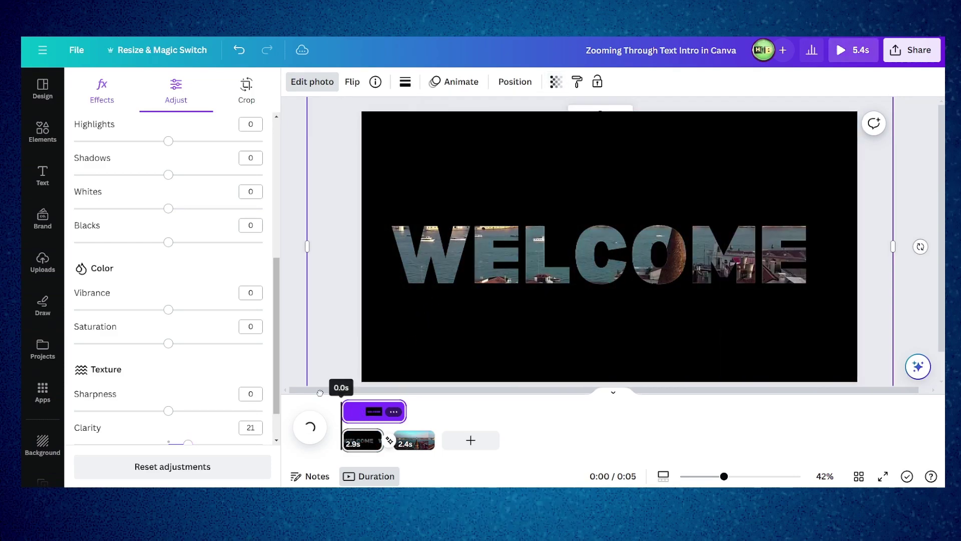
{"action": "key", "text": "Escape"}
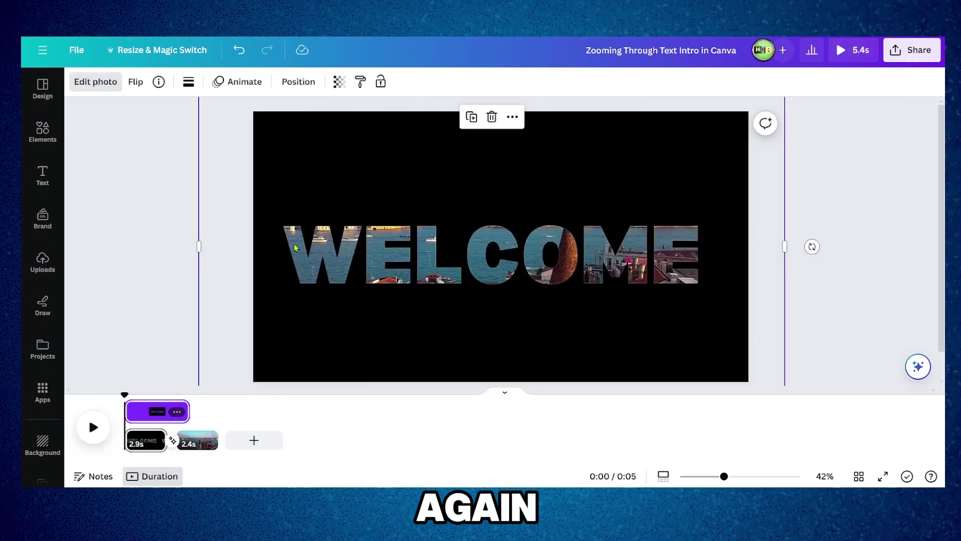
{"action": "left_click", "coordinate": [99, 426]}
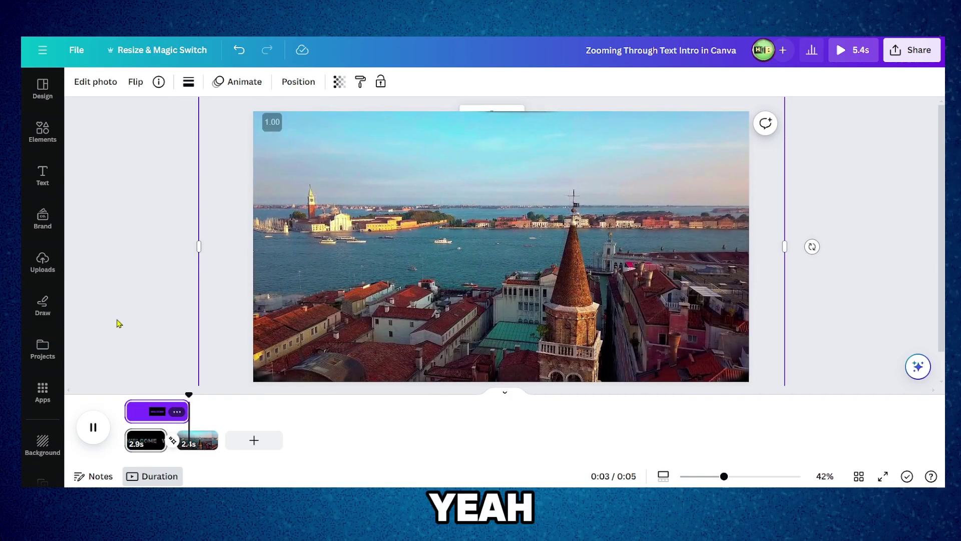
{"action": "left_click", "coordinate": [97, 416]}
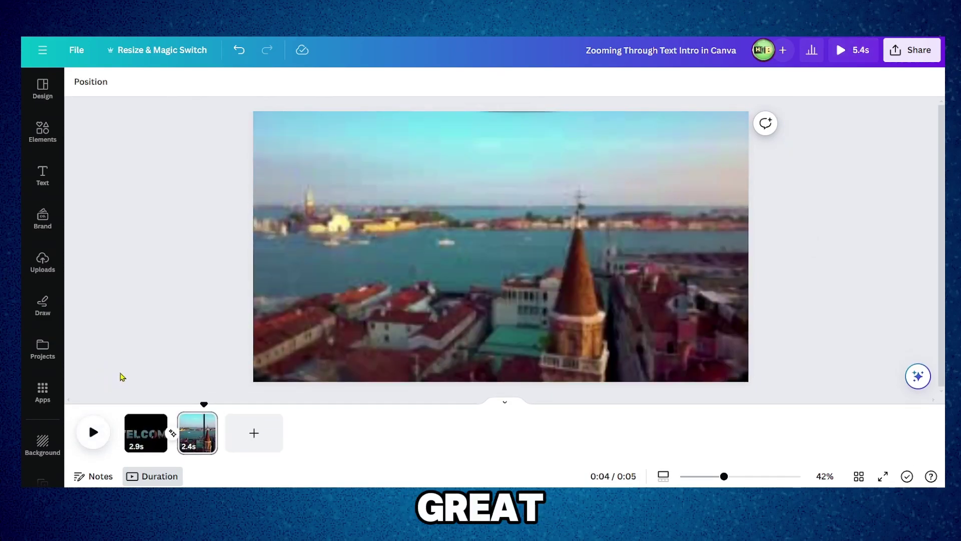